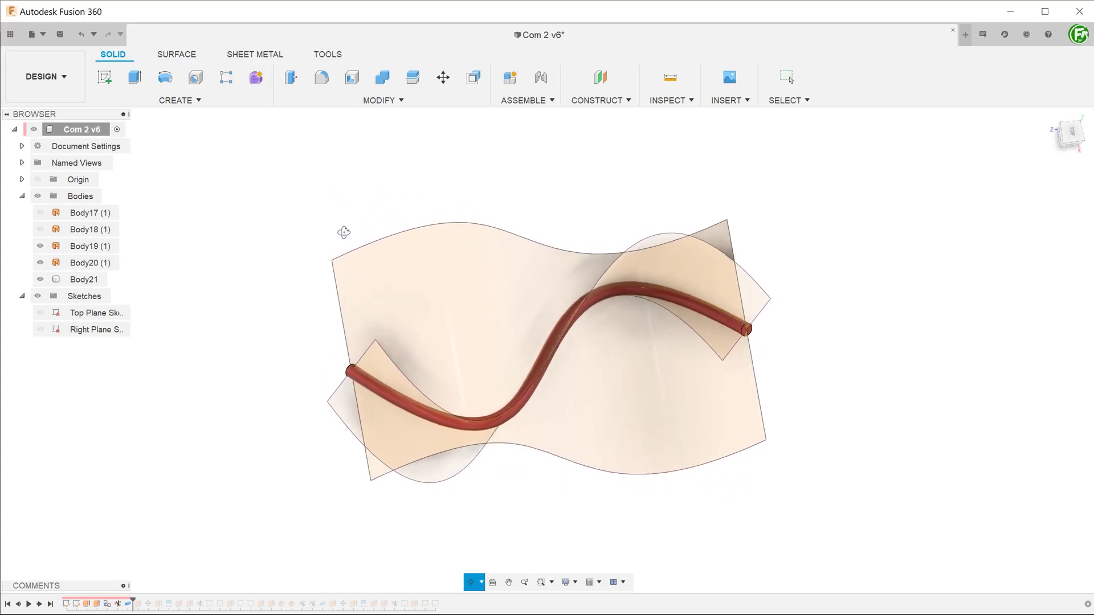
Step: Orbit the earlier version's two sine sketches and view them from the top and right
key("Escape")
middle_click_drag(271, 289, 272, 249, "shift")
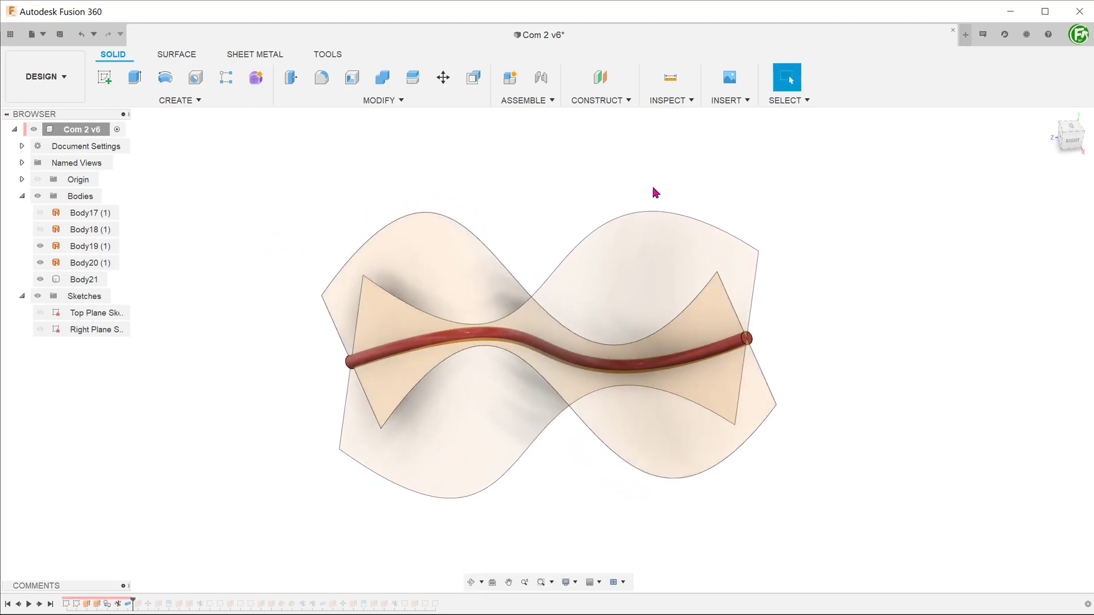
left_click(1068, 130)
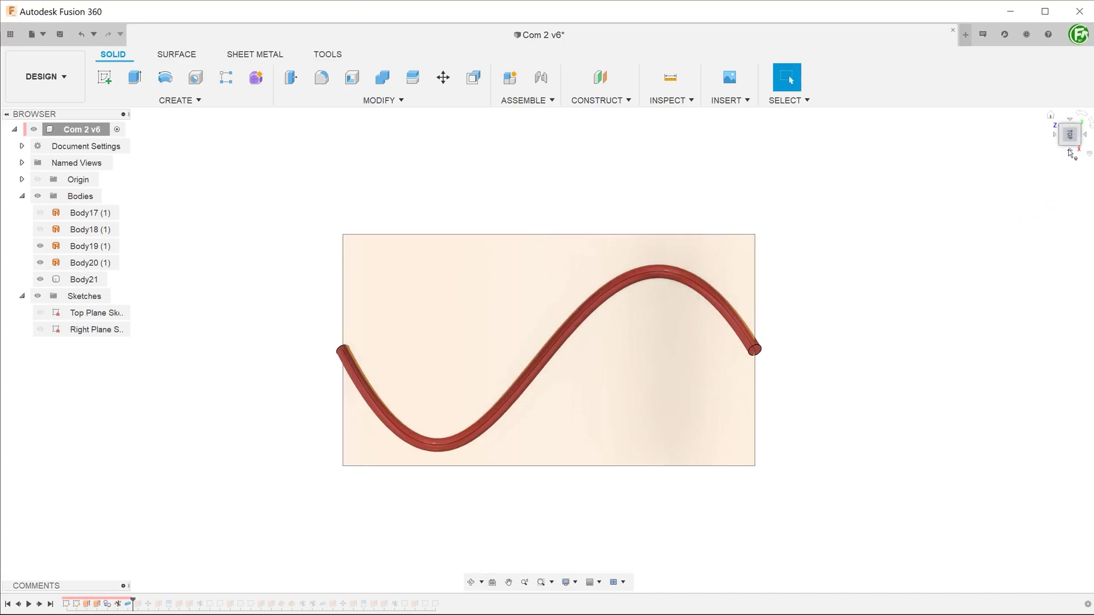
left_click(1069, 152)
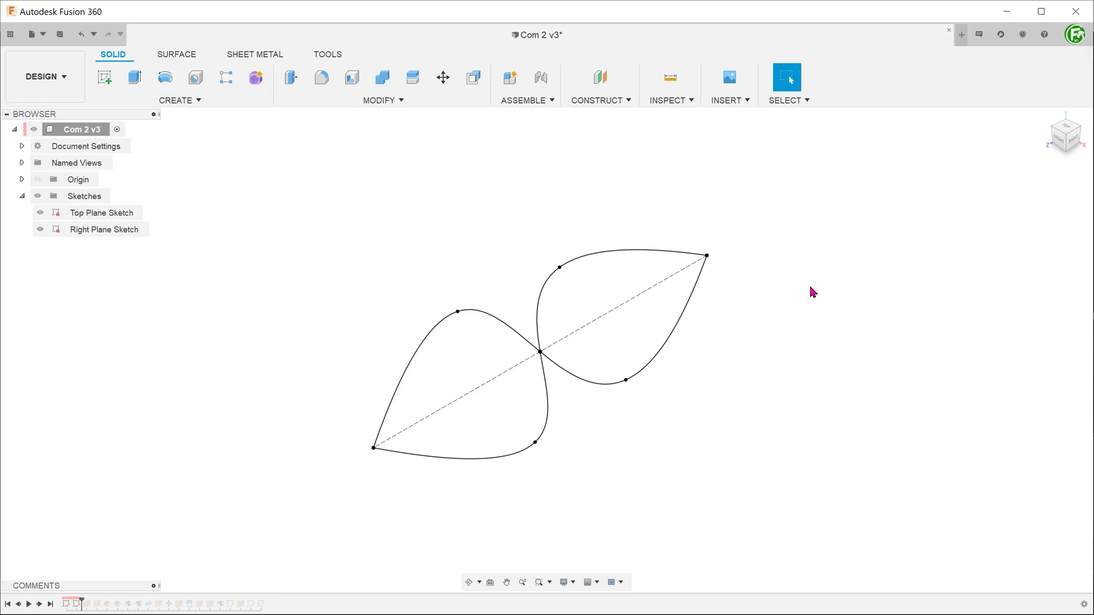
Step: Check the length of each sine spline in top and right views, then return to Home
left_click(1067, 129)
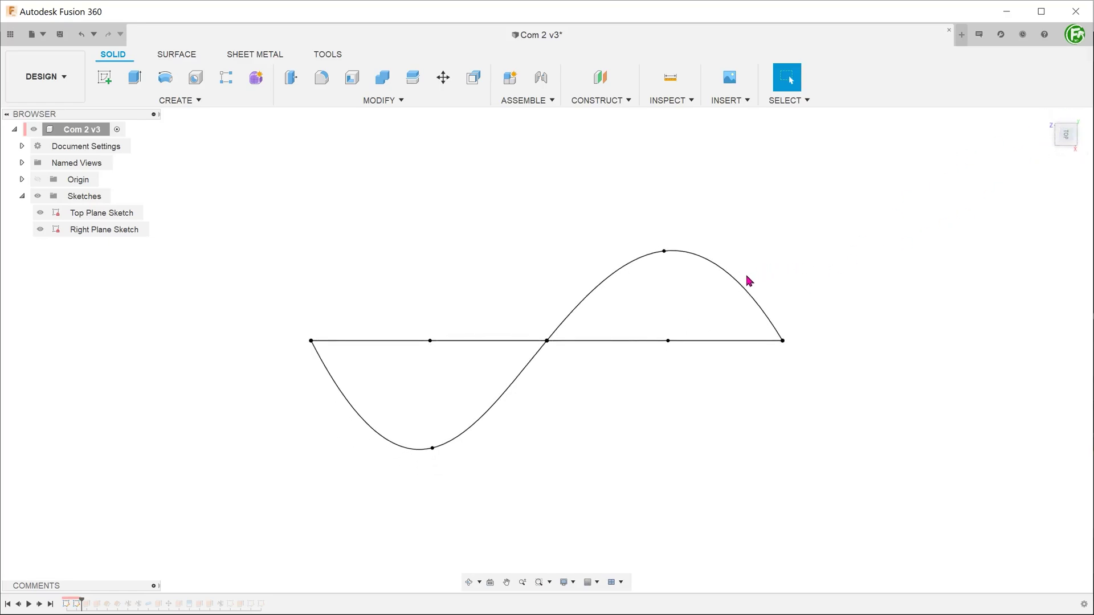
left_click(747, 286)
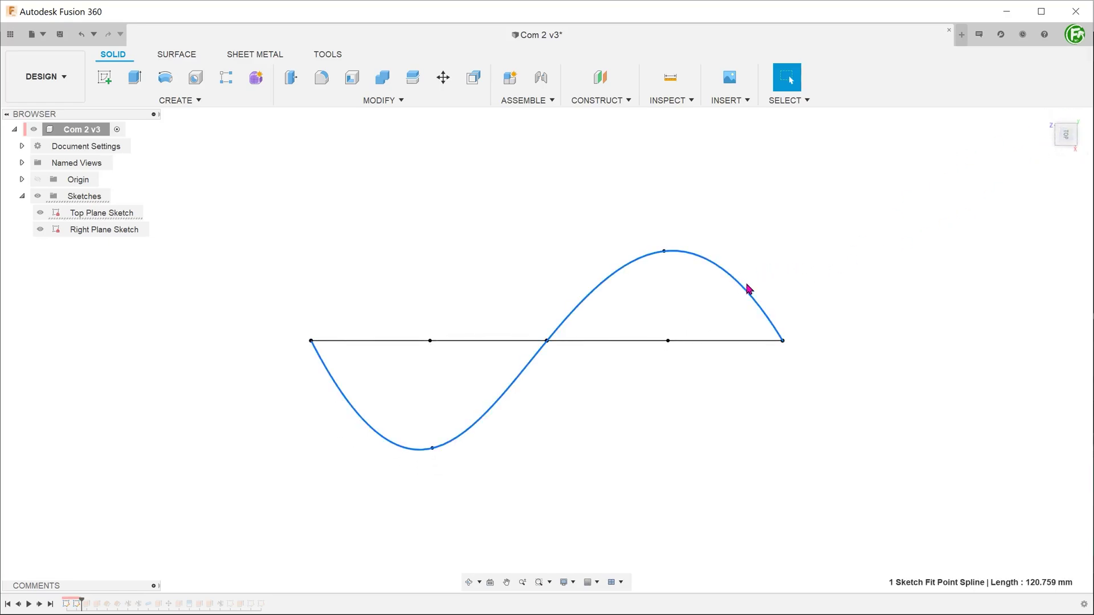
left_click(866, 306)
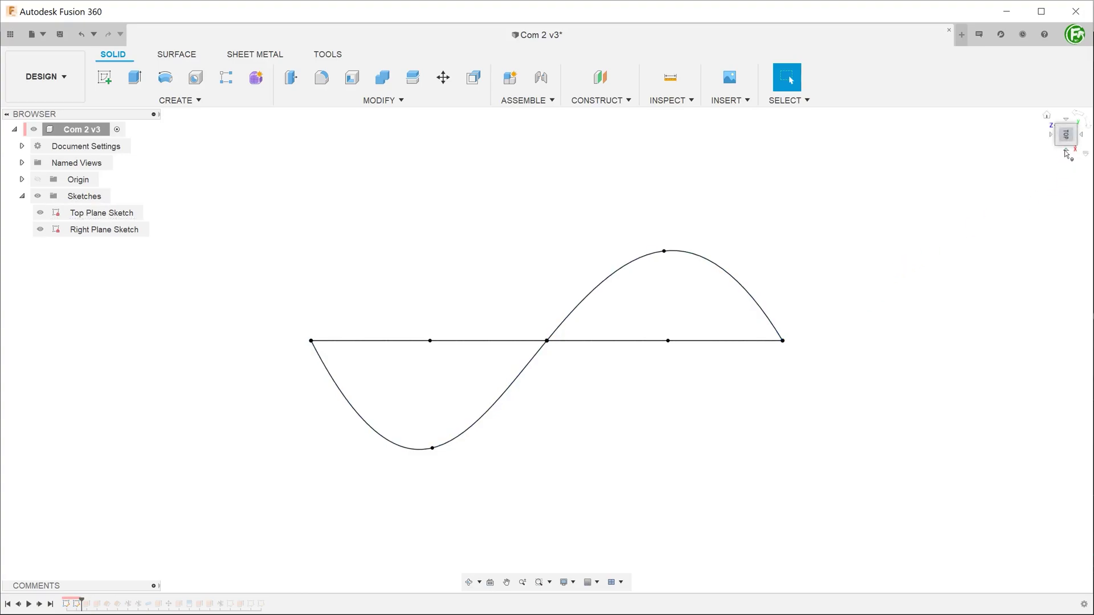
left_click(1068, 153)
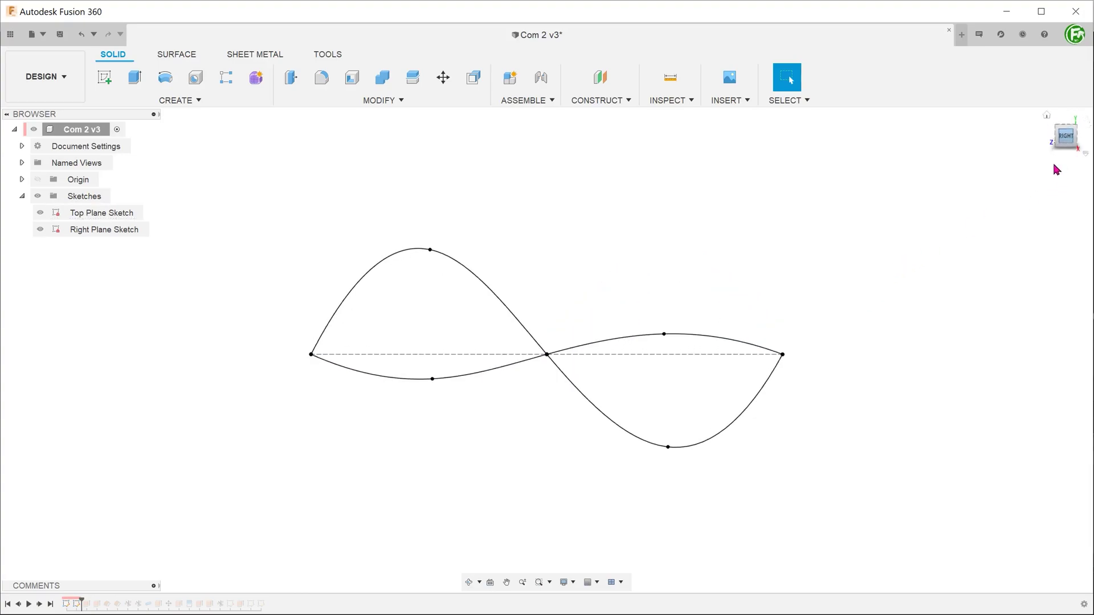
left_click(751, 411)
left_click(876, 265)
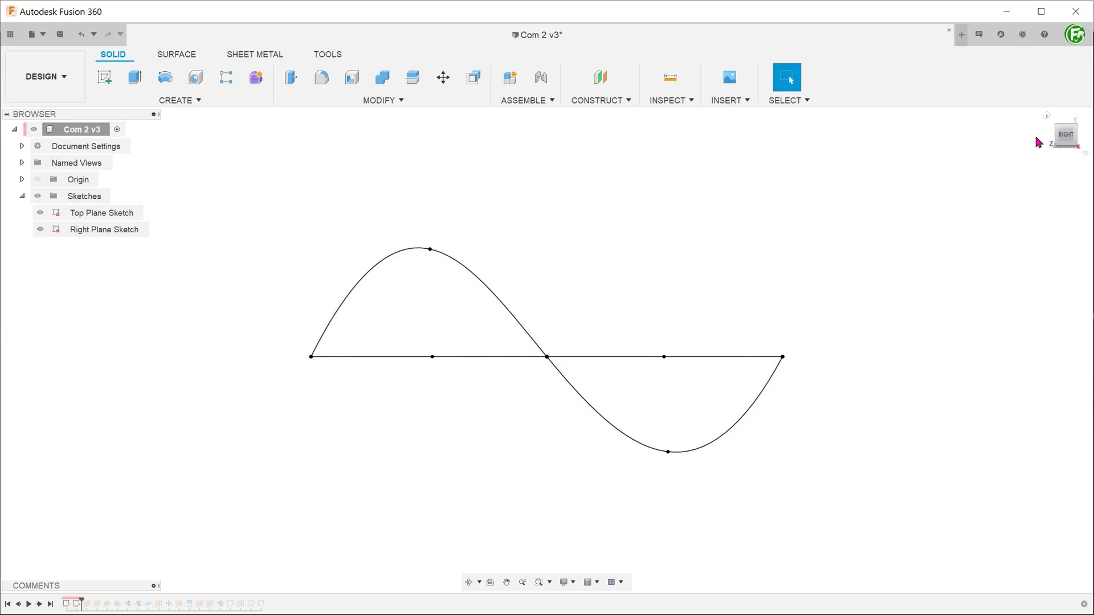
left_click(1048, 116)
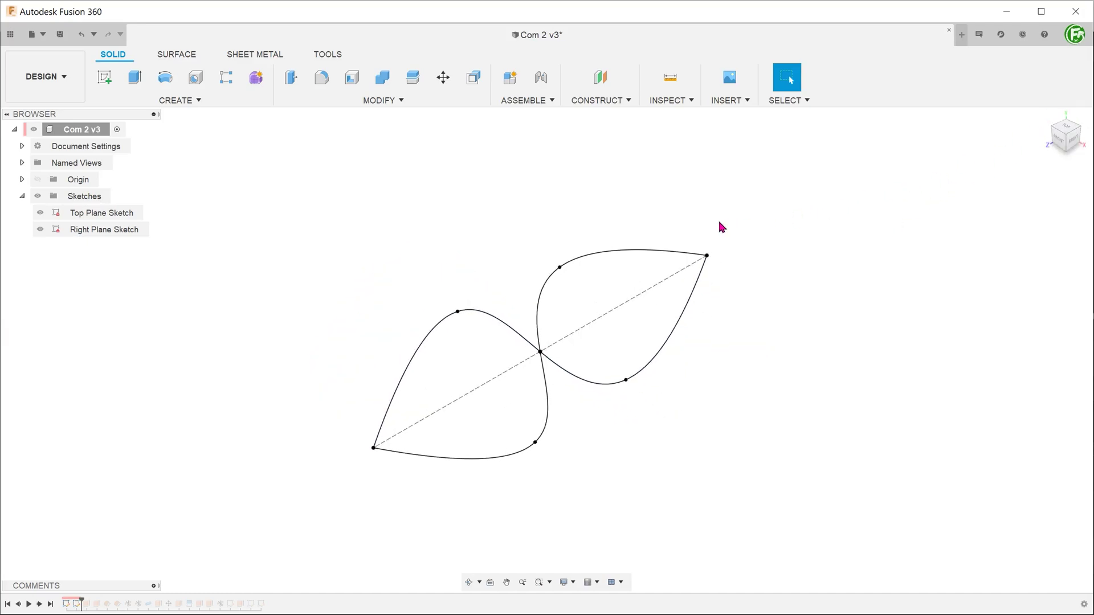
Step: Surface-extrude the sine spline symmetrically to a 24 mm distance as a new body
left_click(176, 54)
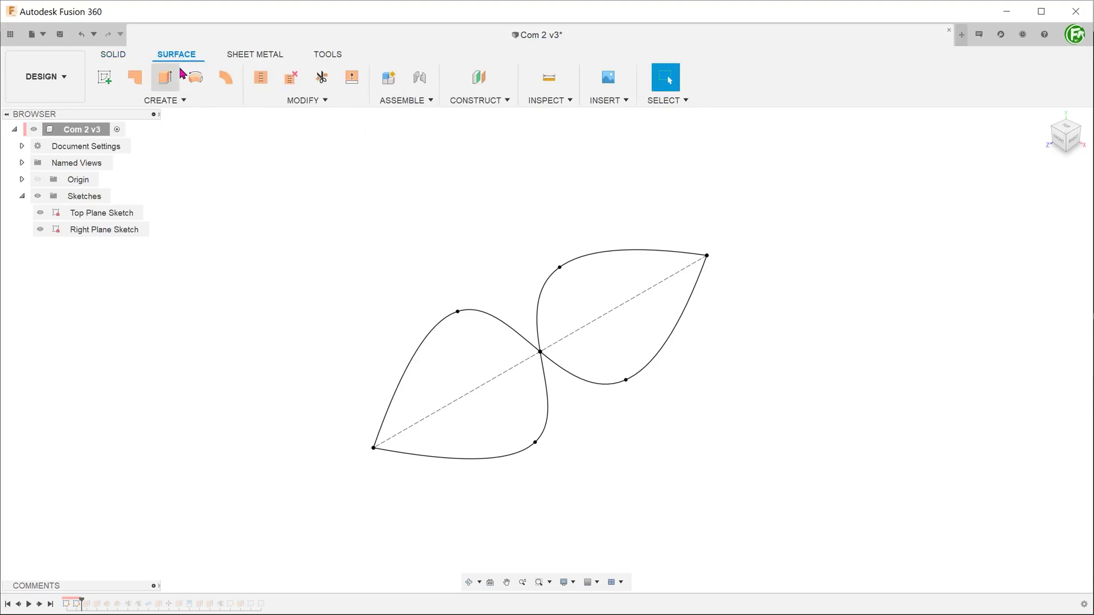
left_click(194, 105)
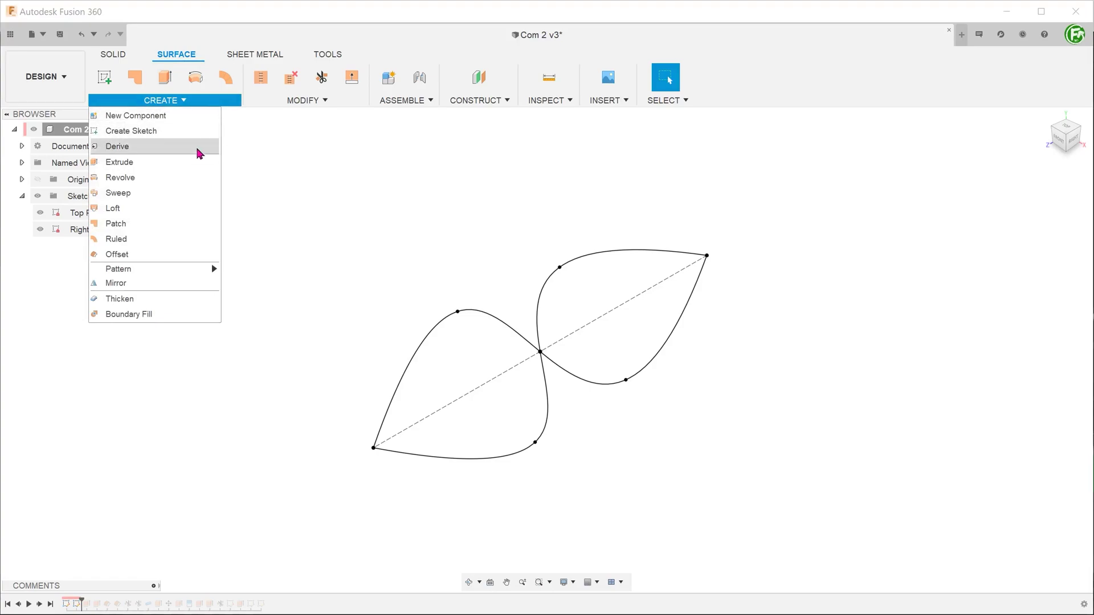
left_click(199, 164)
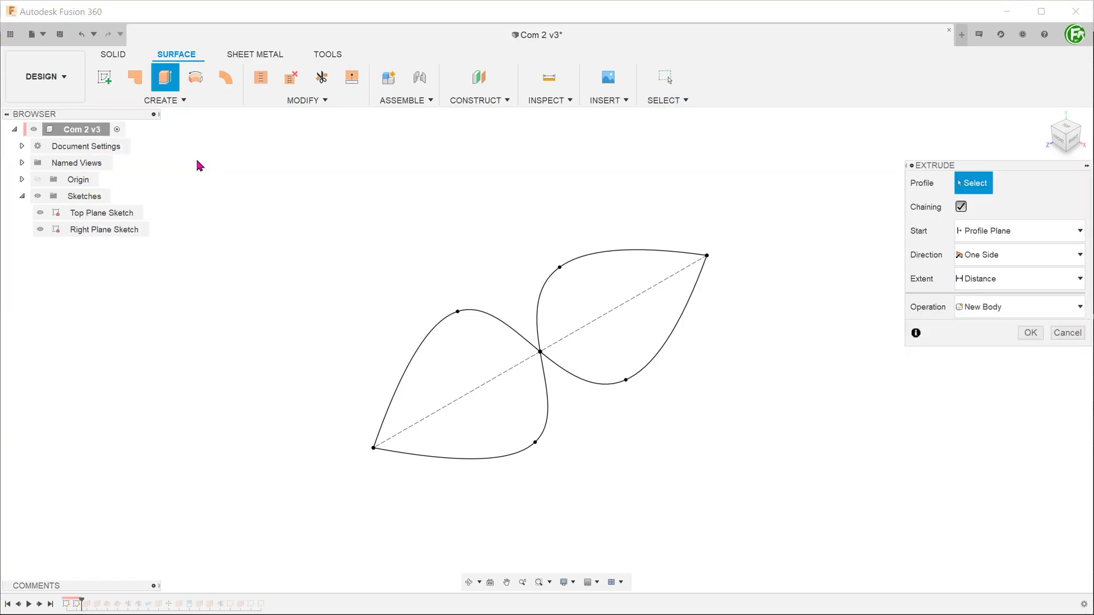
left_click(480, 315)
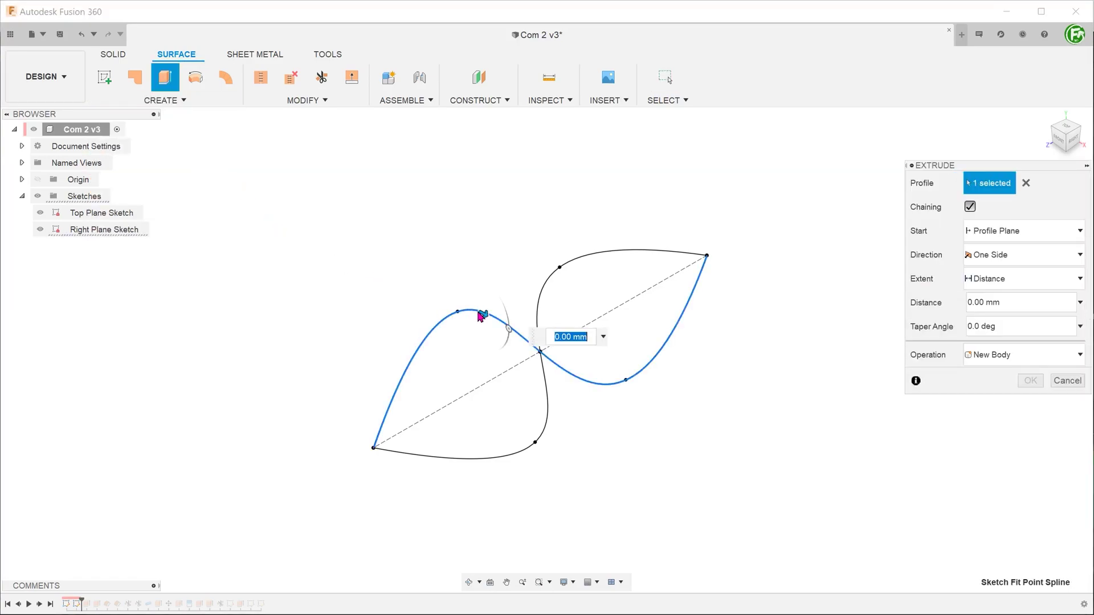
left_click(975, 256)
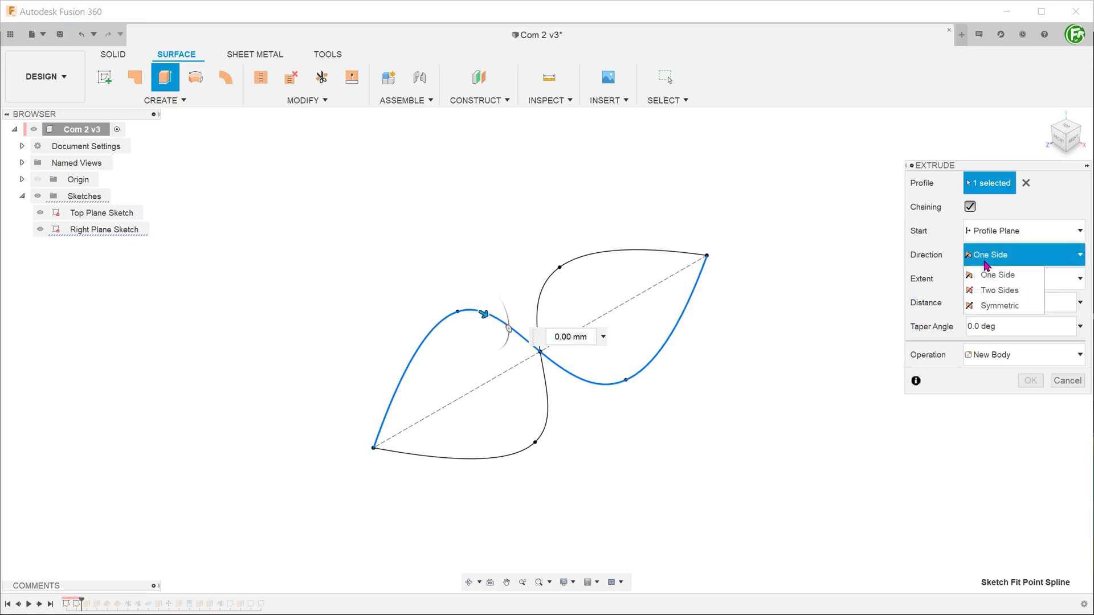
left_click(987, 305)
left_click_drag(484, 315, 533, 336)
left_click(1065, 128)
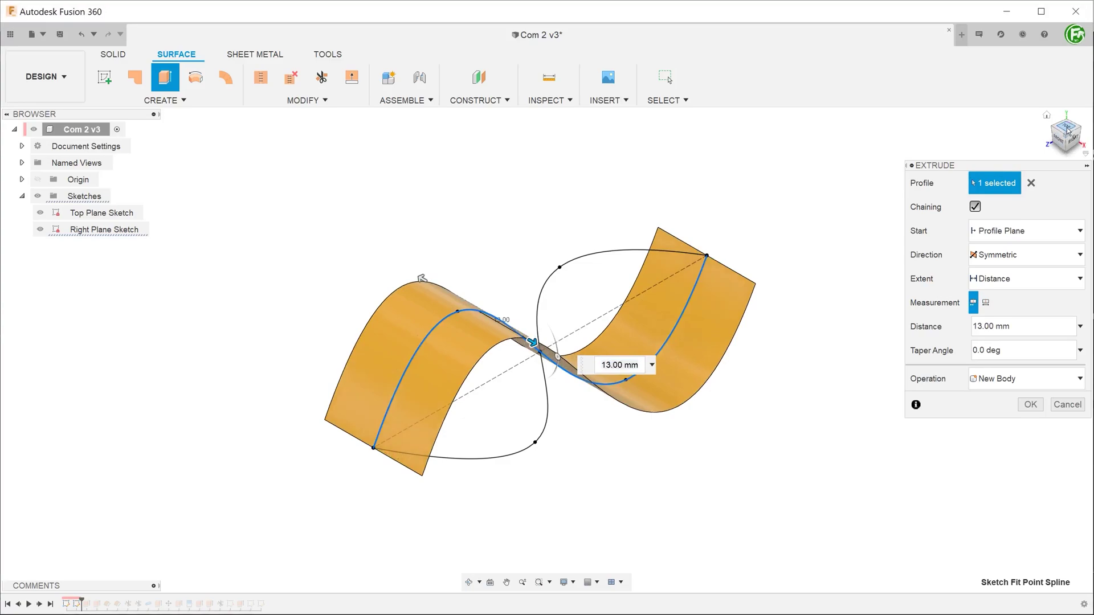
left_click_drag(455, 261, 431, 205)
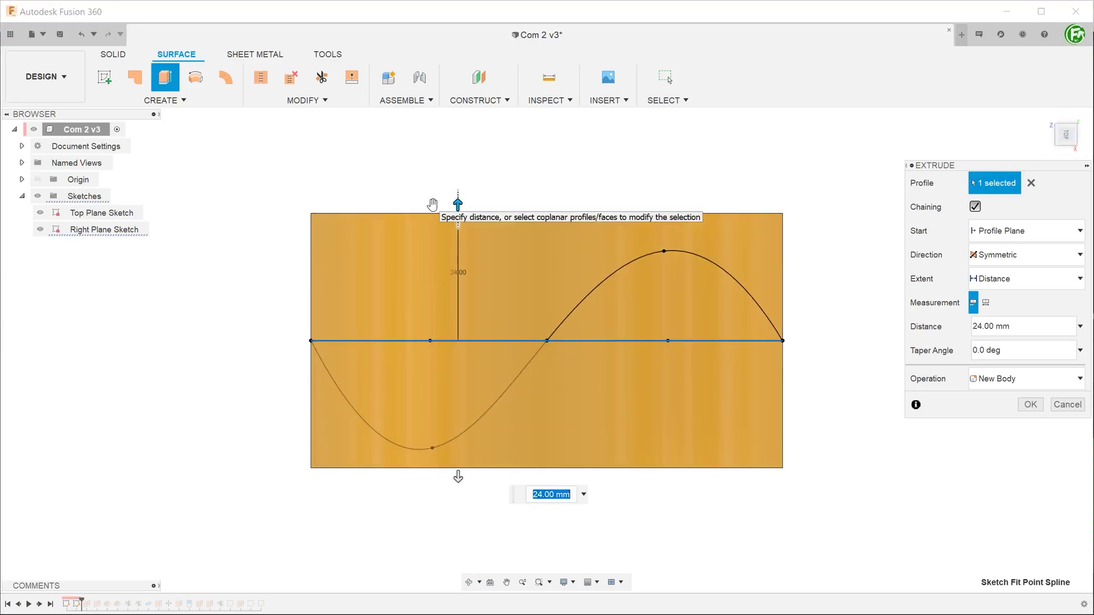
Step: Commit the 24 mm surface and start a new sketch on the XZ plane
left_click(1030, 404)
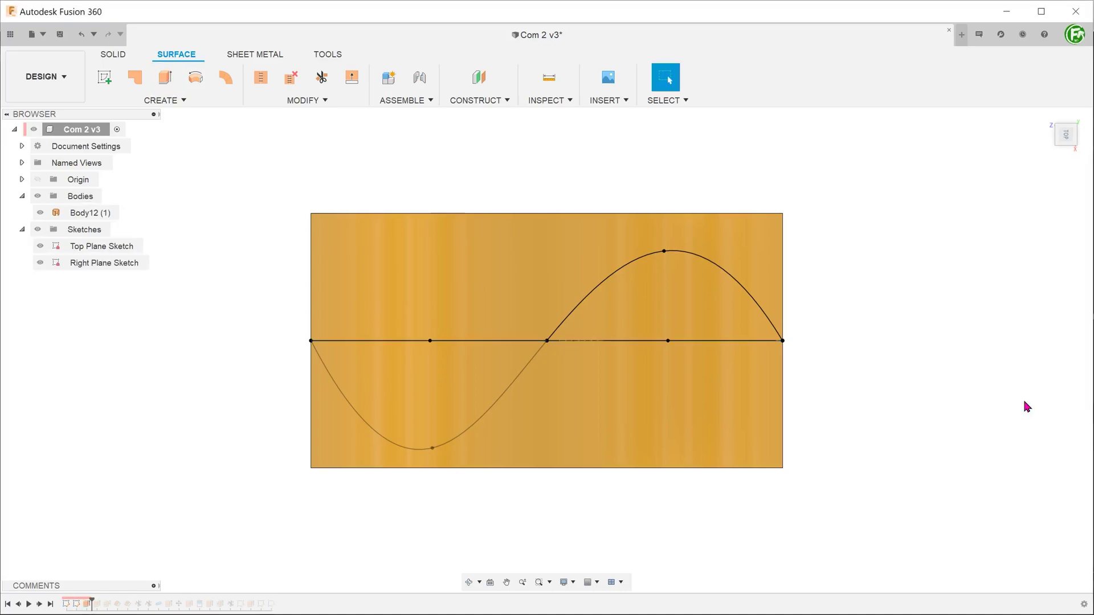
left_click(1046, 116)
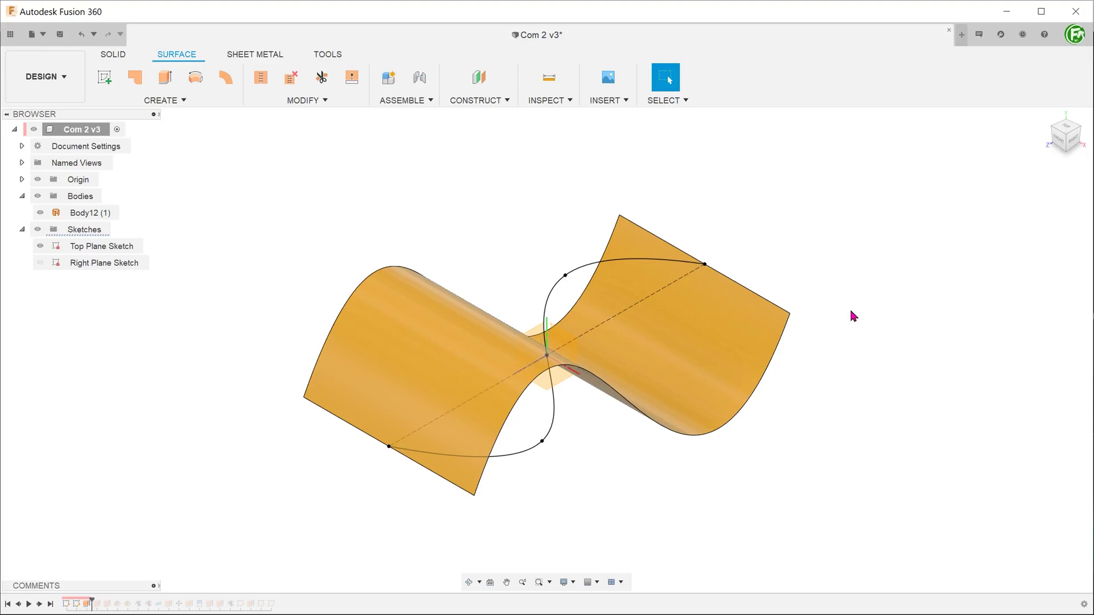
right_click(563, 380)
left_click(572, 444)
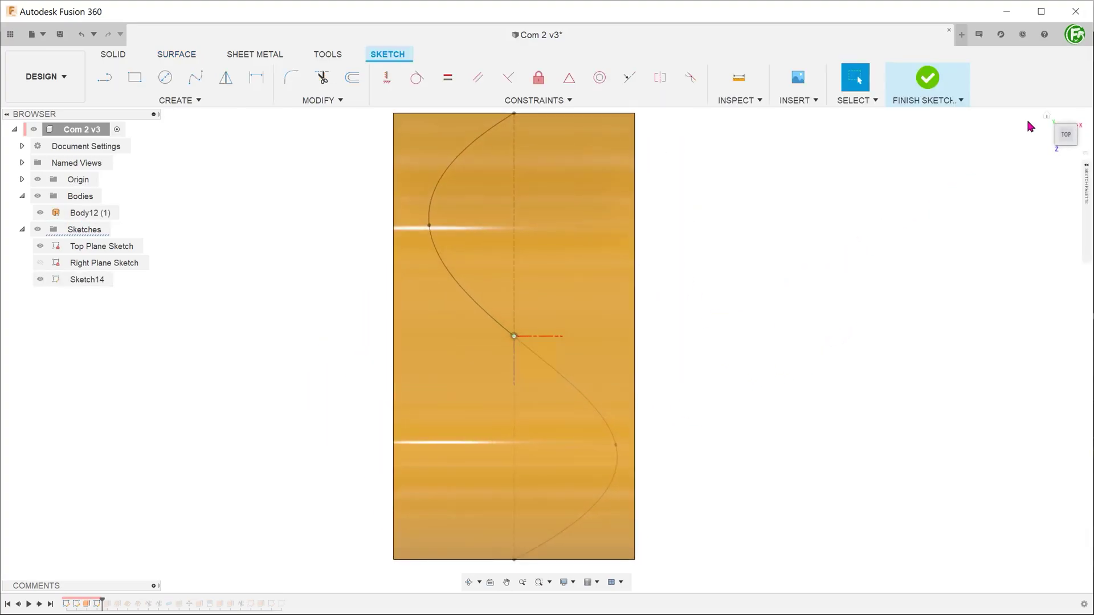
left_click(1047, 116)
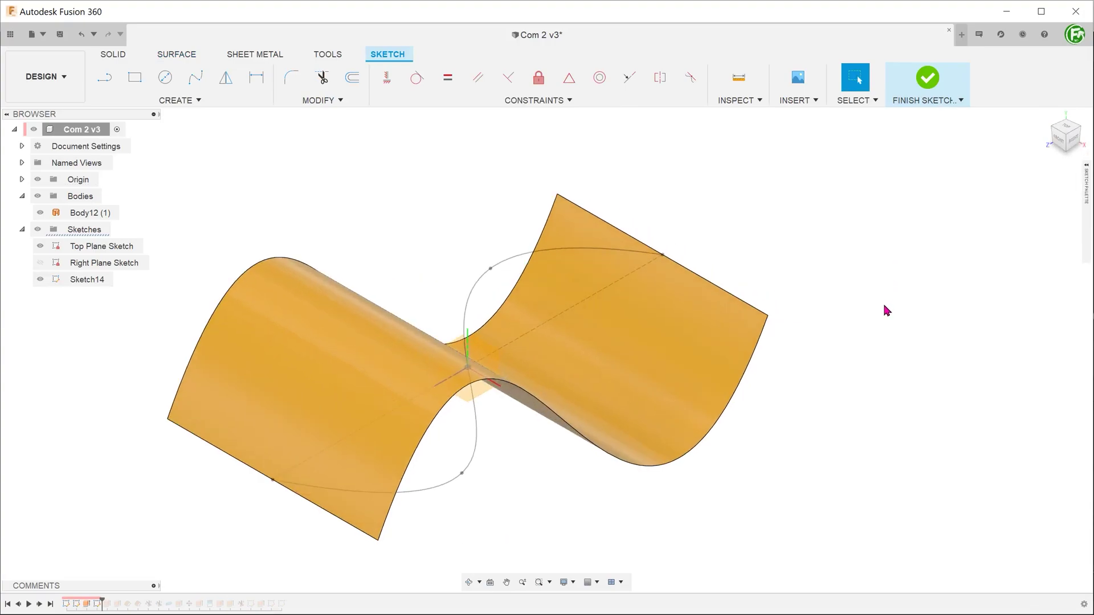
middle_click_drag(886, 310, 849, 292, "shift")
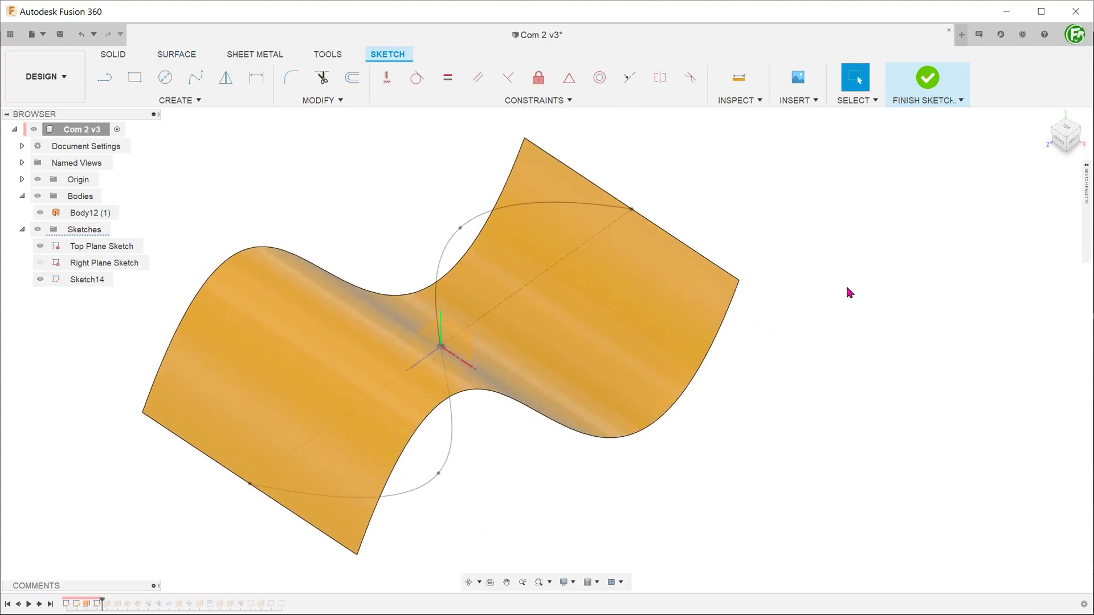
Step: Project the sine spline onto the curved surface along the vertical axis vector
left_click(213, 102)
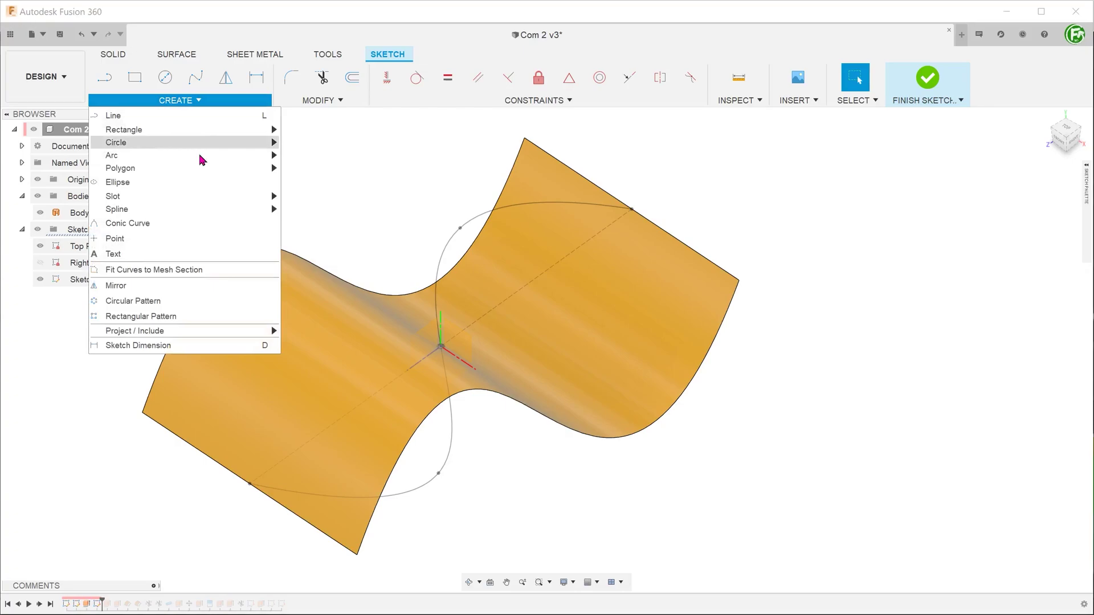
mouse_move(219, 332)
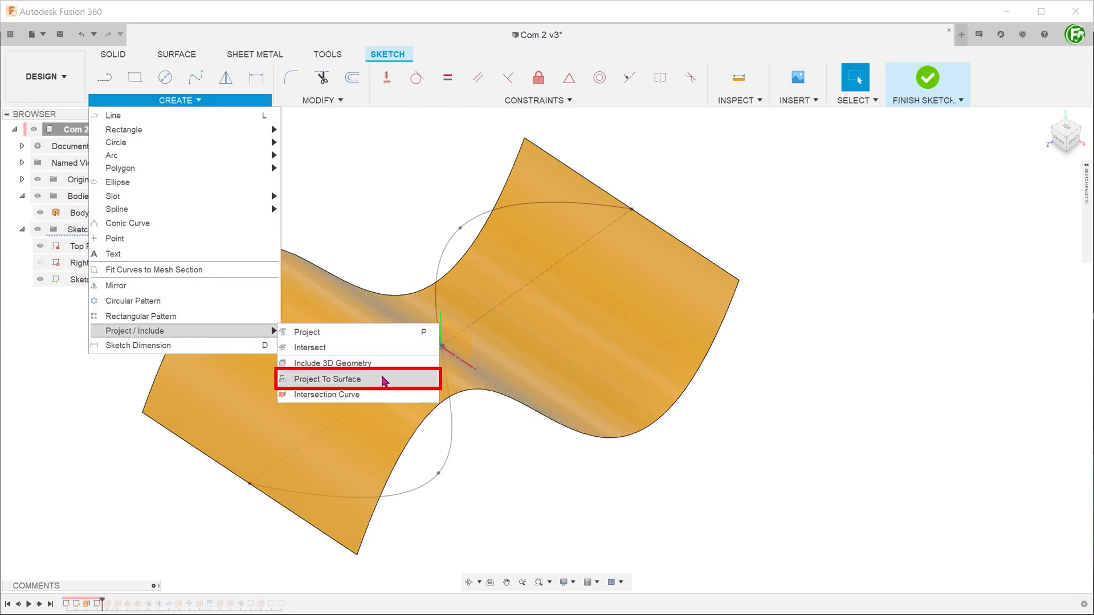
left_click(385, 381)
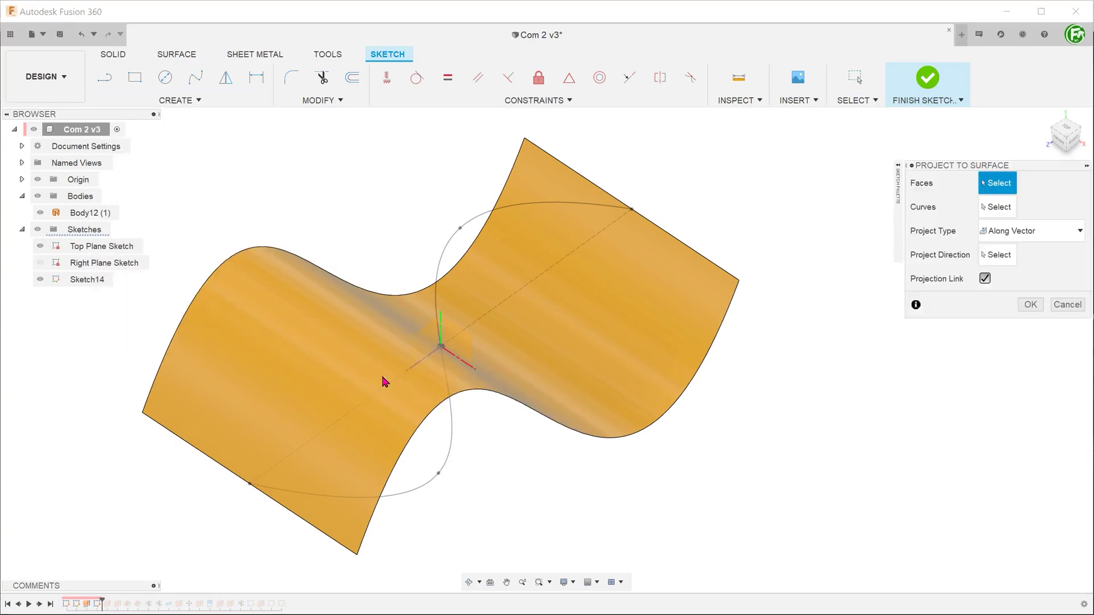
left_click(593, 296)
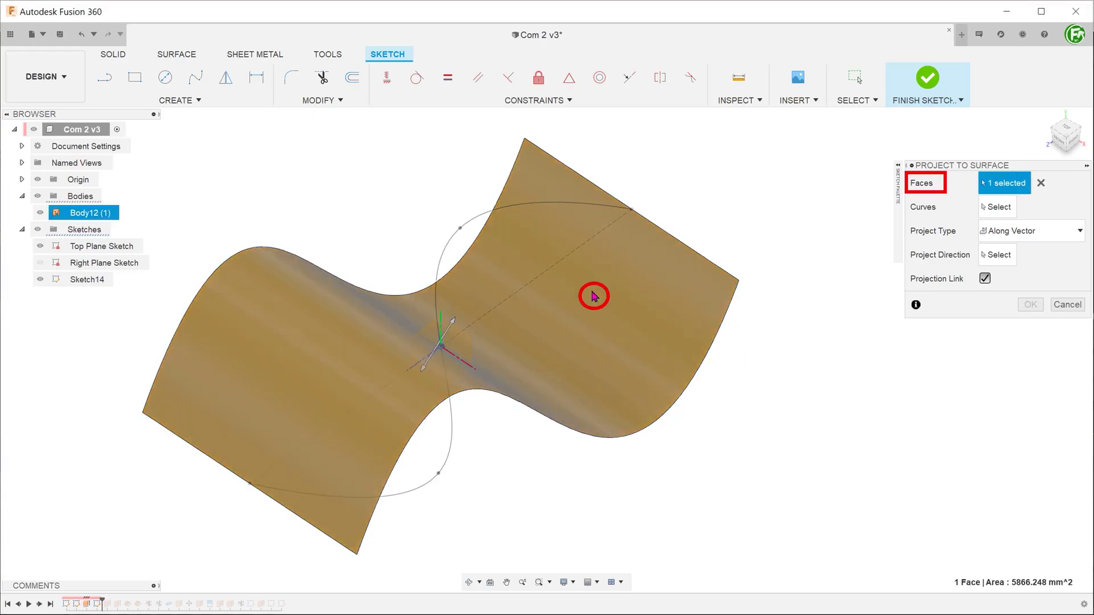
left_click(980, 210)
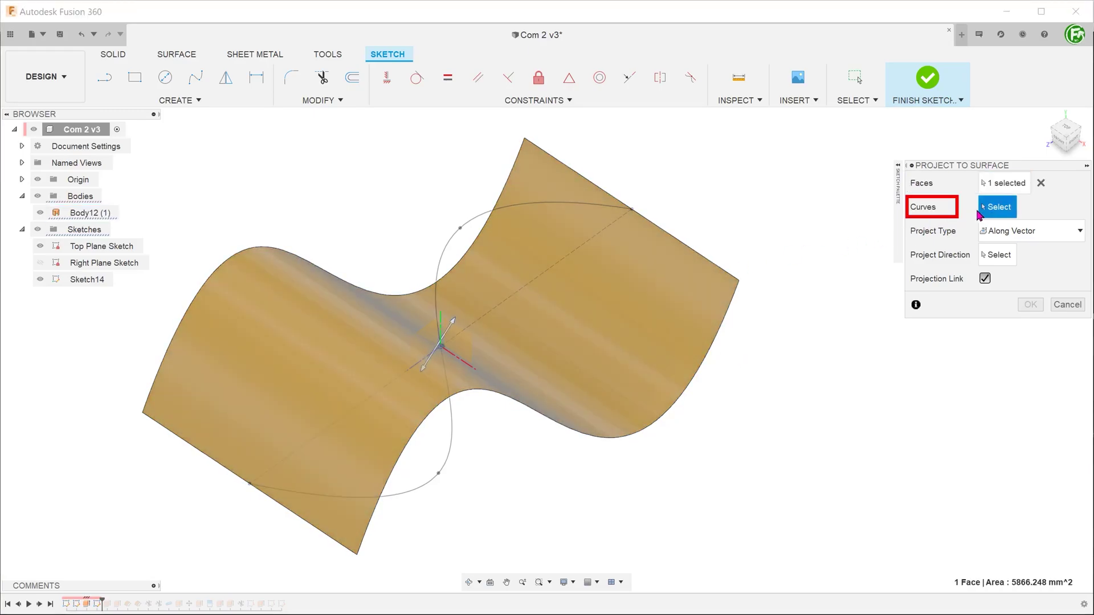
left_click(480, 222)
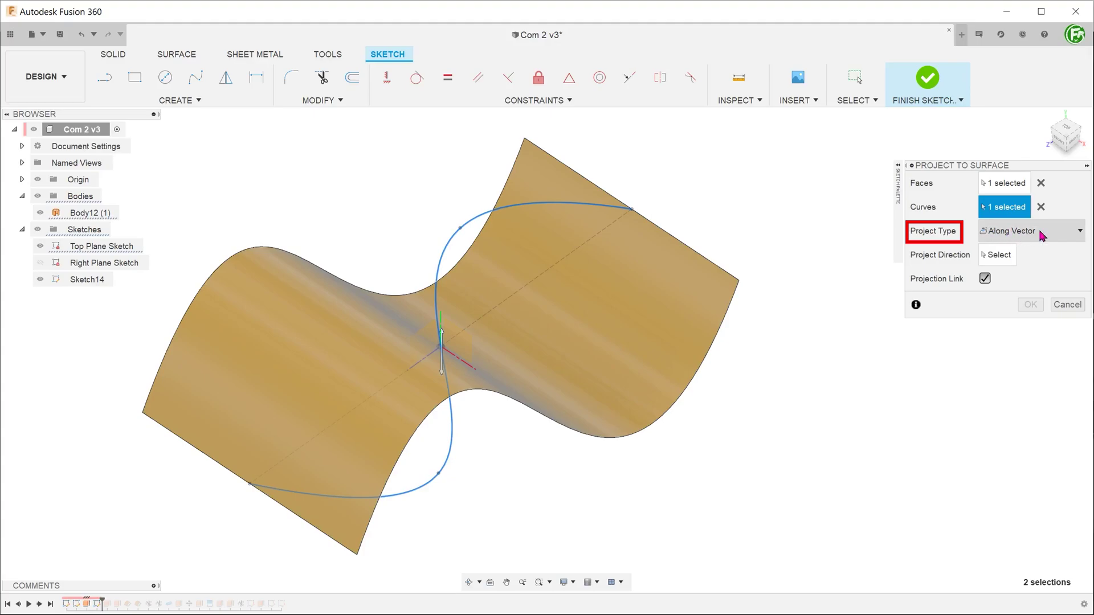
left_click(999, 256)
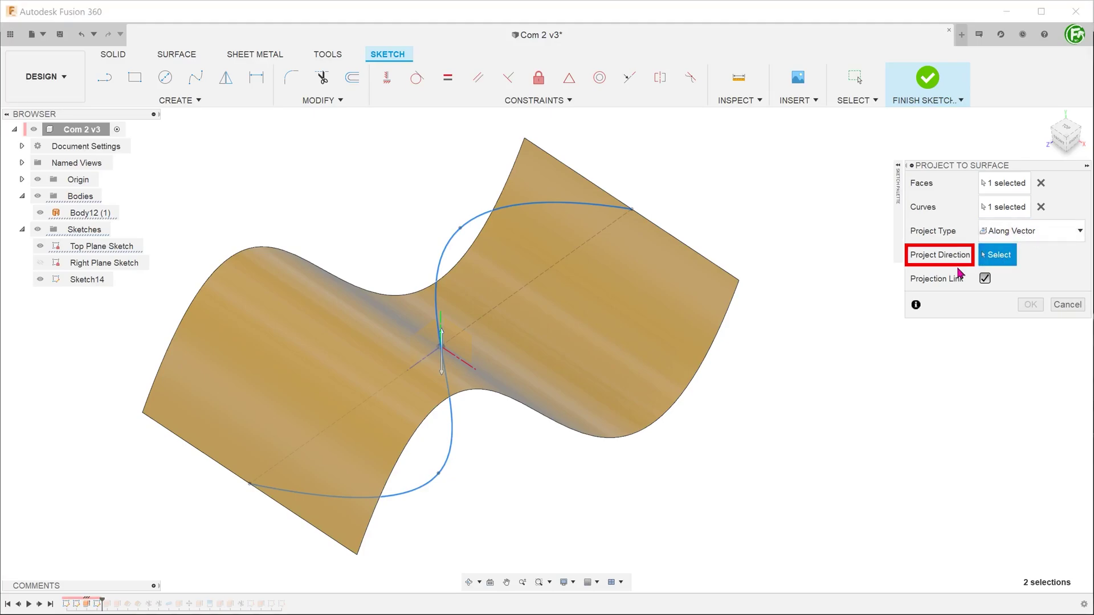
mouse_move(753, 323)
middle_mouse_down("shift")
mouse_move(477, 367)
mouse_move(403, 362)
middle_mouse_up("shift")
left_click(439, 319)
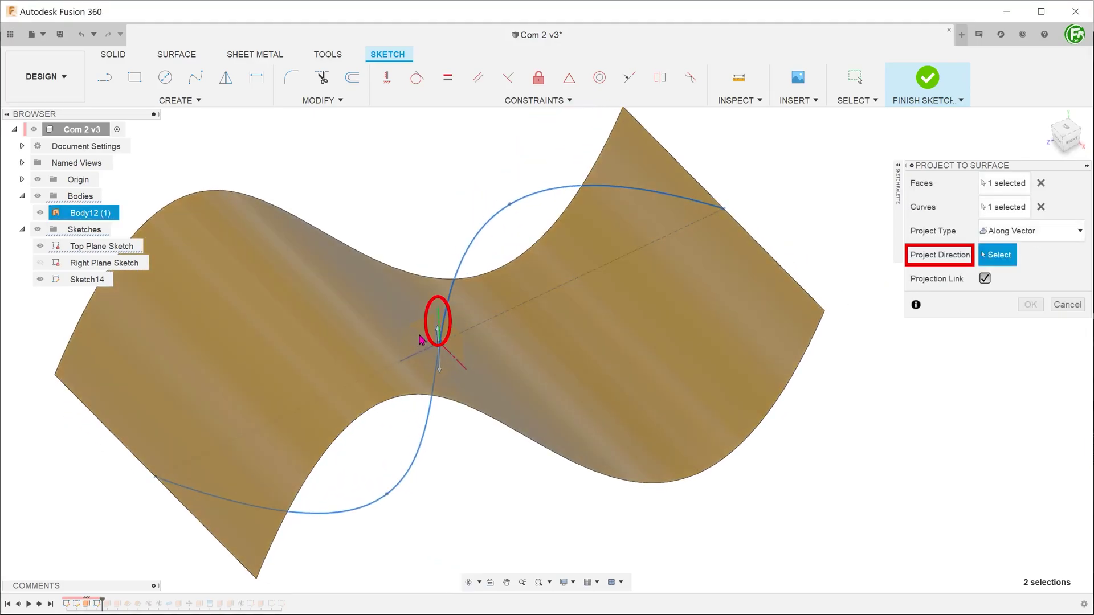
middle_click_drag(488, 340, 540, 366, "shift")
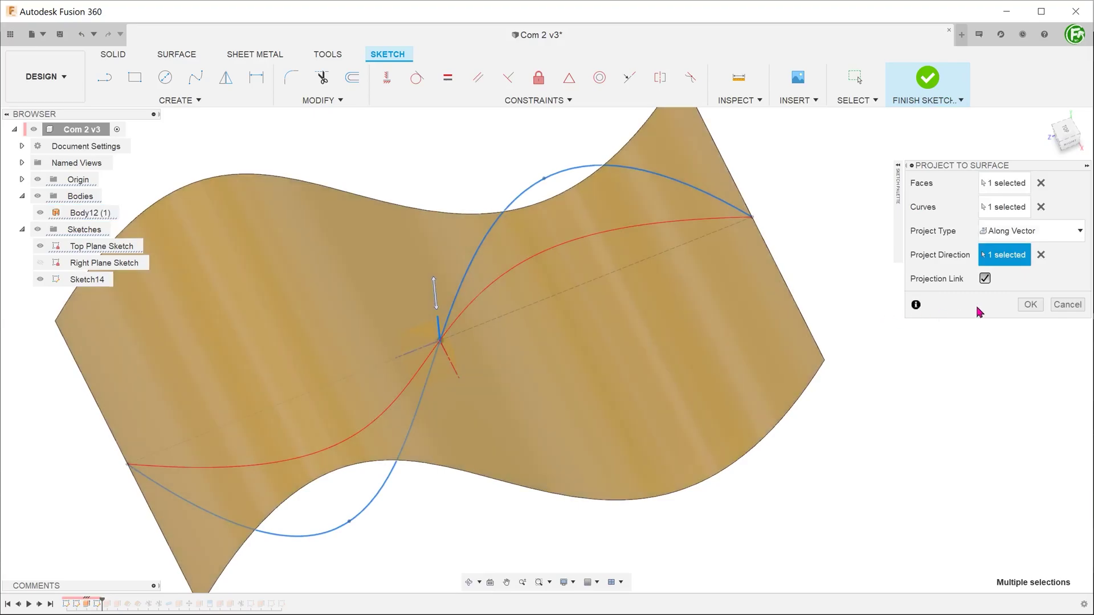
left_click(1029, 304)
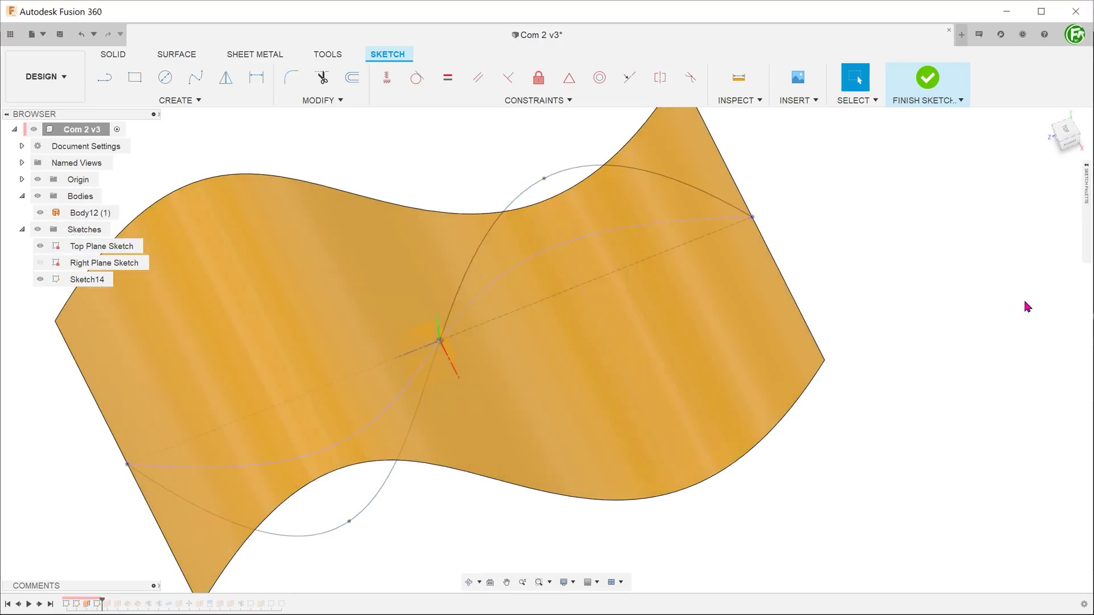
Step: Finish Sketch14 and inspect the projected 3D spline from several angles
left_click(929, 85)
left_click(754, 249)
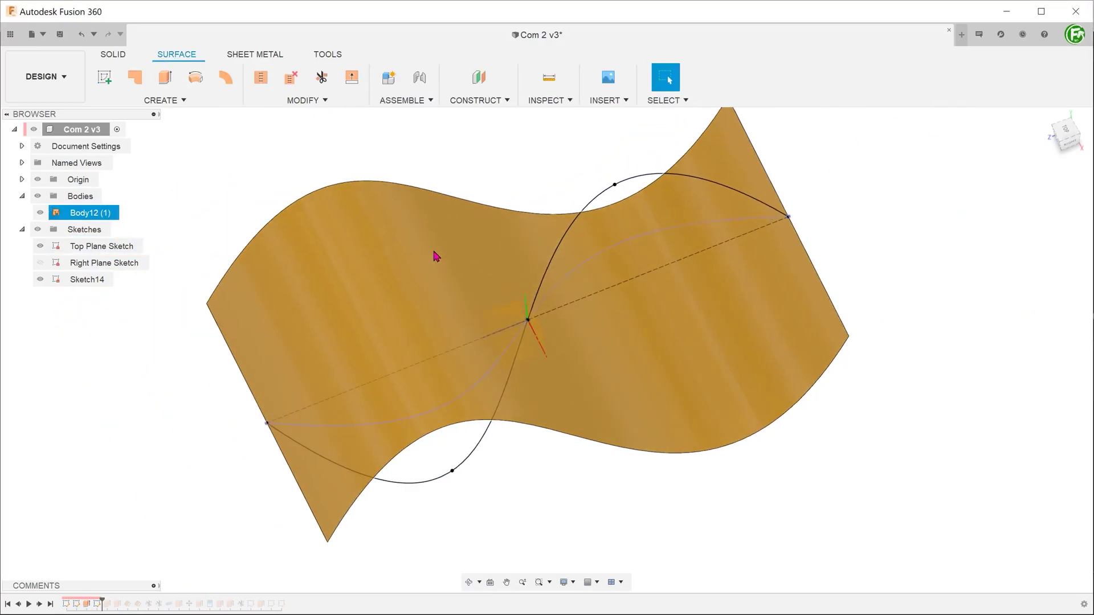
left_click(509, 171)
middle_click_drag(510, 170, 510, 171, "shift")
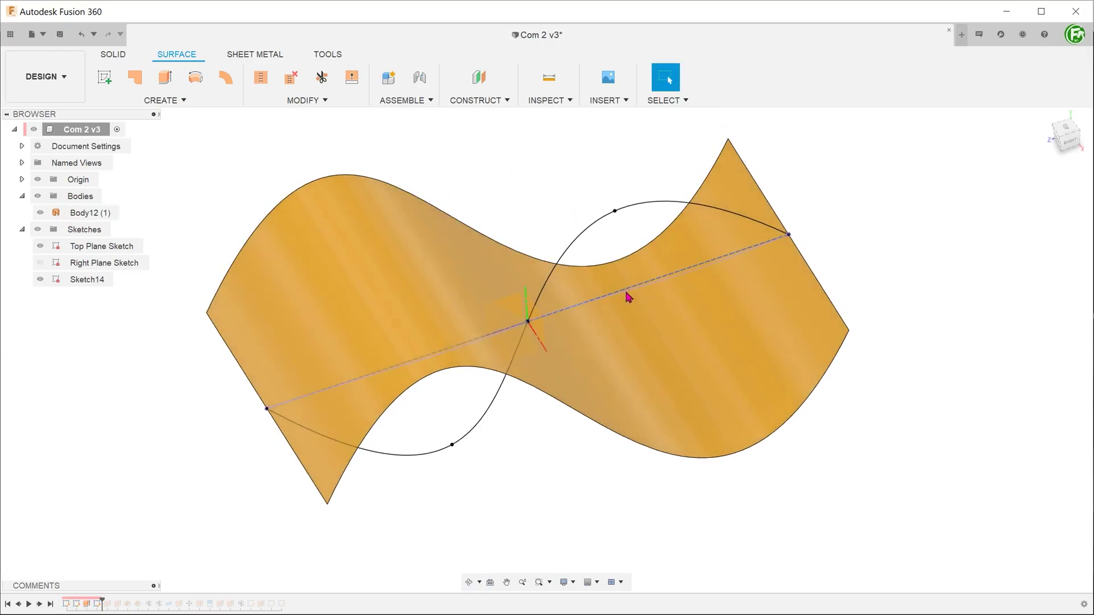
left_click(629, 297)
mouse_move(857, 398)
middle_mouse_down("shift")
mouse_move(869, 412)
mouse_move(838, 385)
mouse_move(860, 405)
mouse_move(864, 395)
middle_mouse_up("shift")
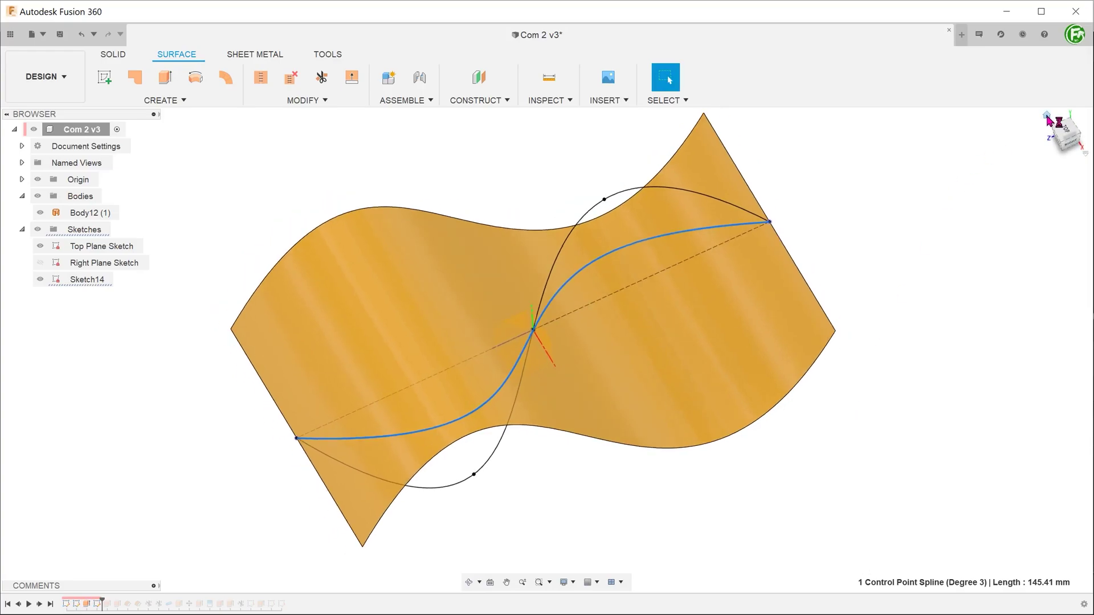
left_click(1047, 116)
Step: Hide Body12, show the Right Plane Sketch, and compare the splines in top and right views
left_click(69, 215)
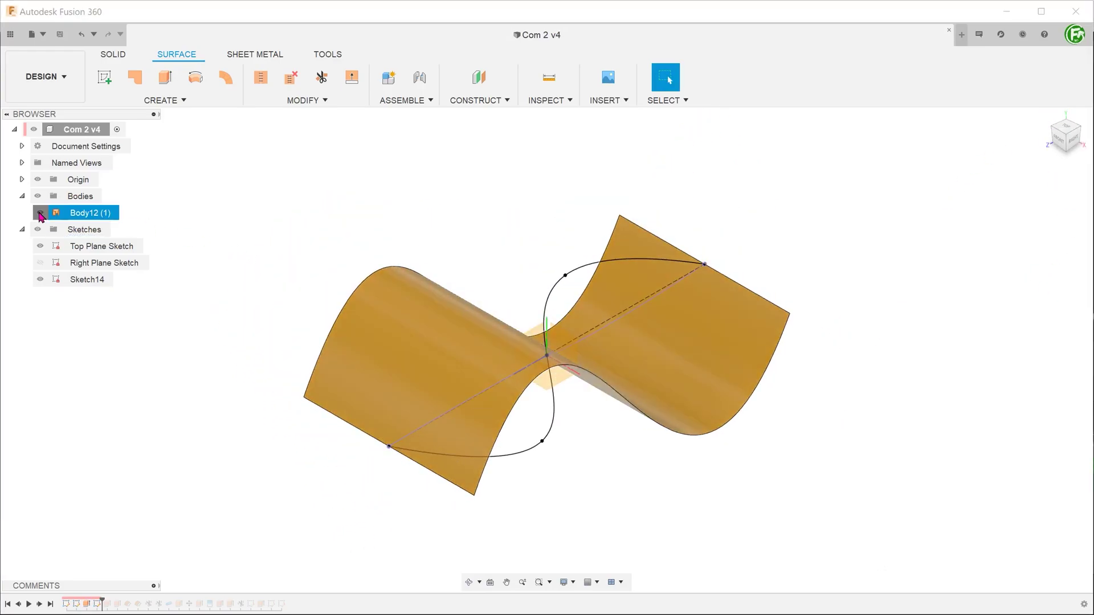
left_click(40, 213)
left_click(41, 262)
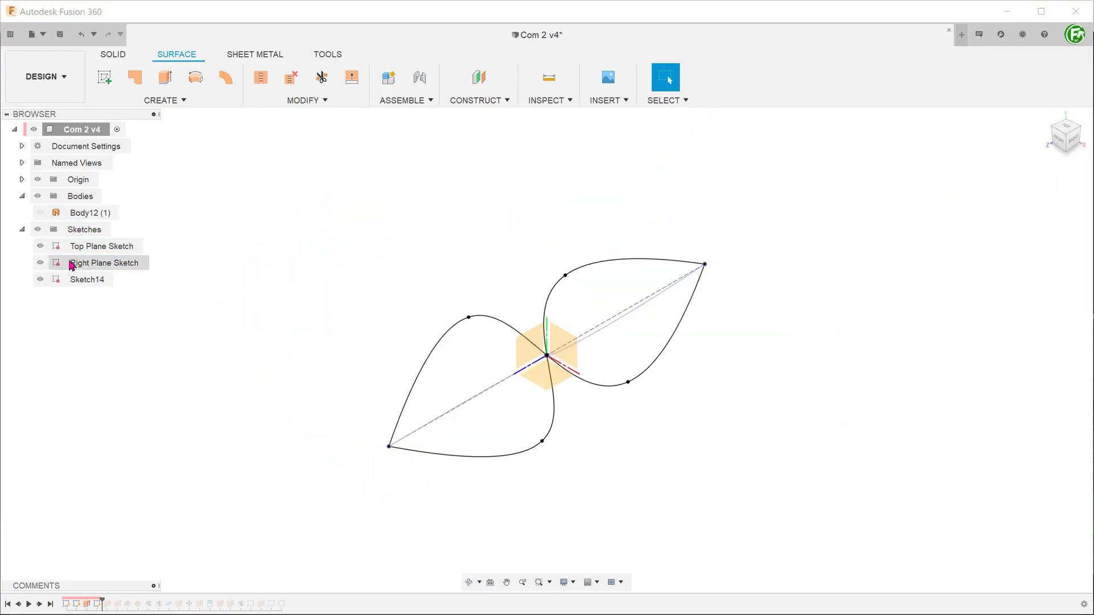
middle_click_drag(941, 184, 935, 222, "shift")
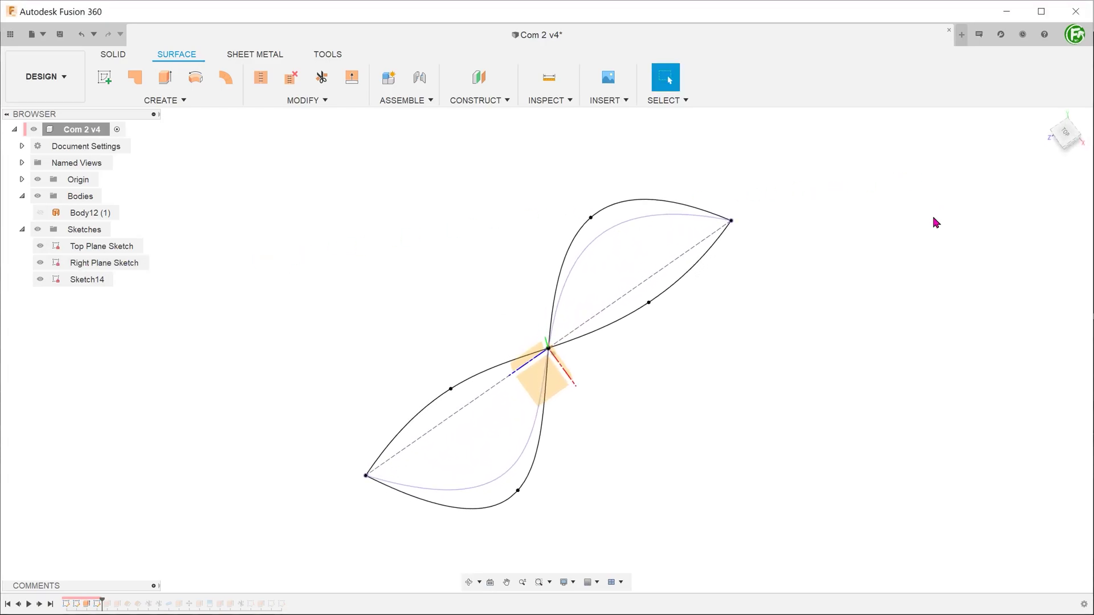
left_click(1065, 134)
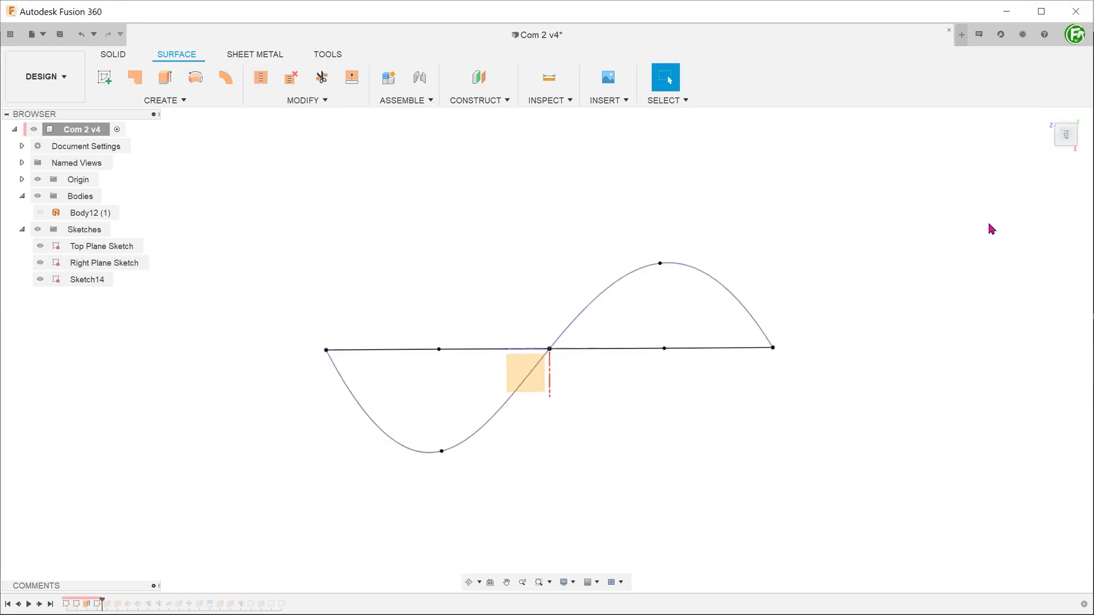
left_click(1048, 164)
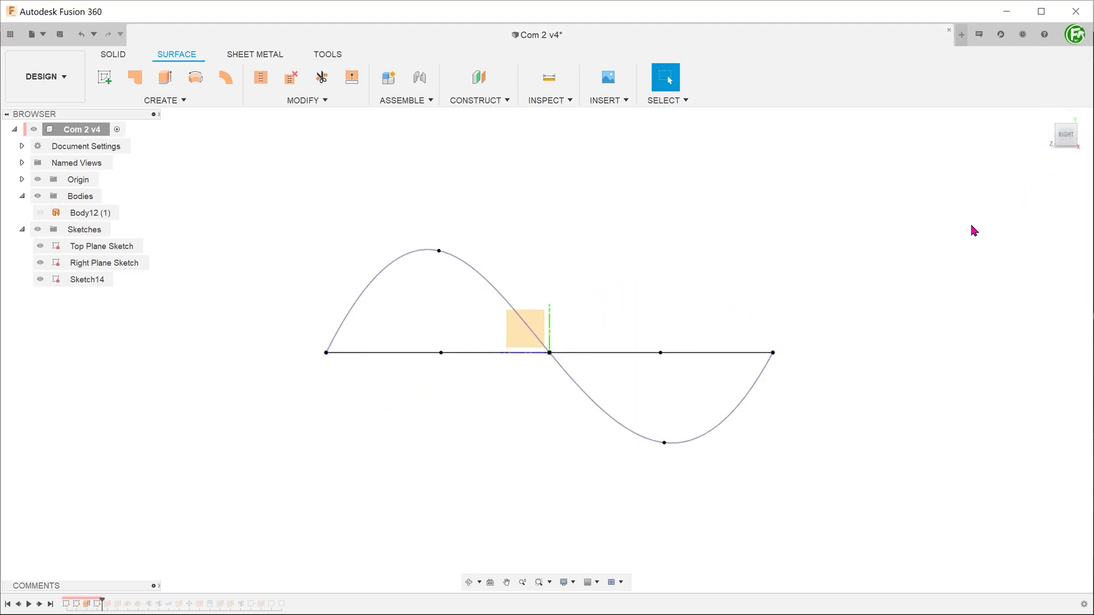
mouse_move(804, 234)
middle_mouse_down("shift")
mouse_move(794, 217)
mouse_move(815, 298)
mouse_move(788, 227)
middle_mouse_up("shift")
key("Escape")
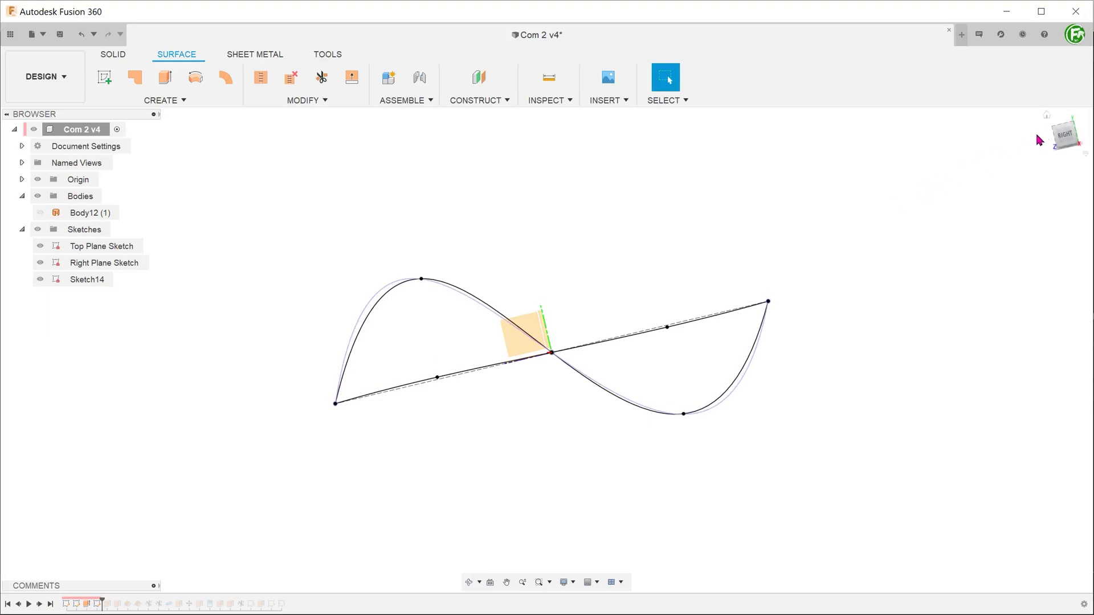
left_click(1046, 116)
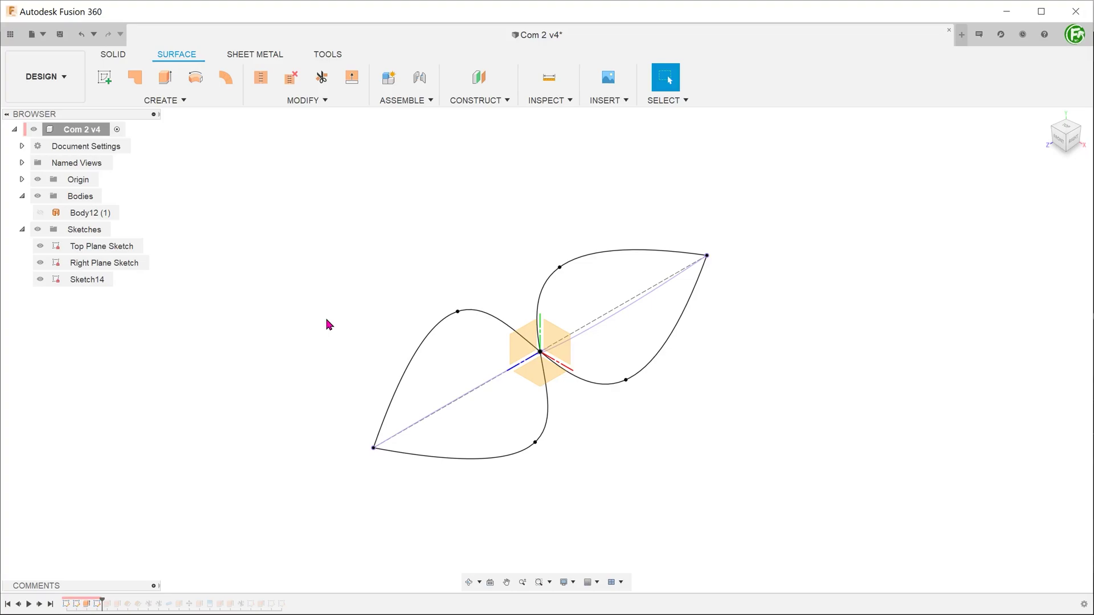
Step: Rename Sketch14 to 'PTS' and hide it
double_click(87, 279)
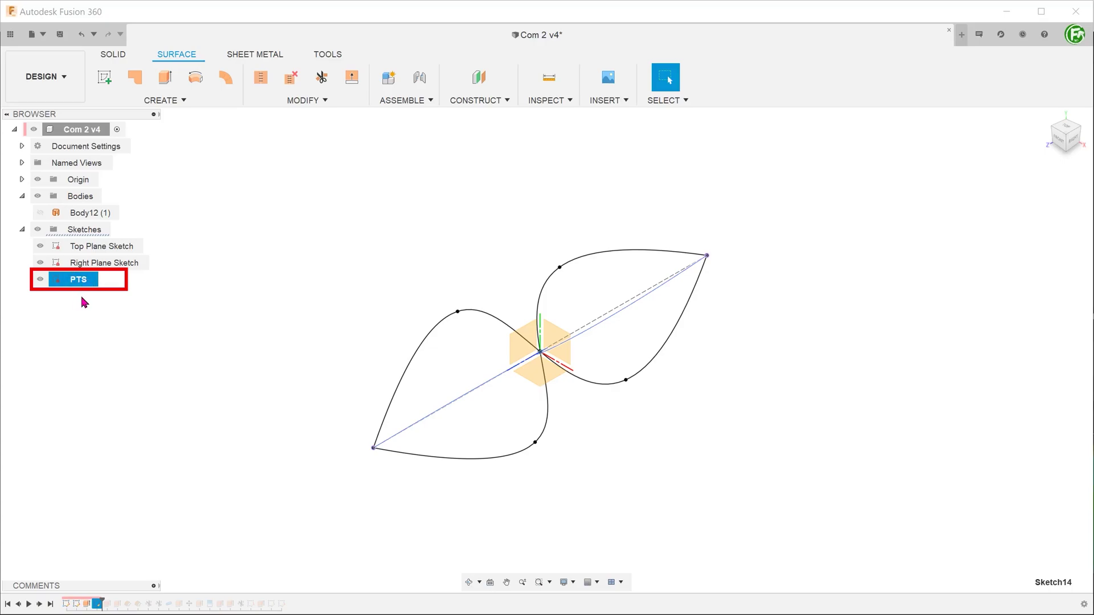
left_click(319, 318)
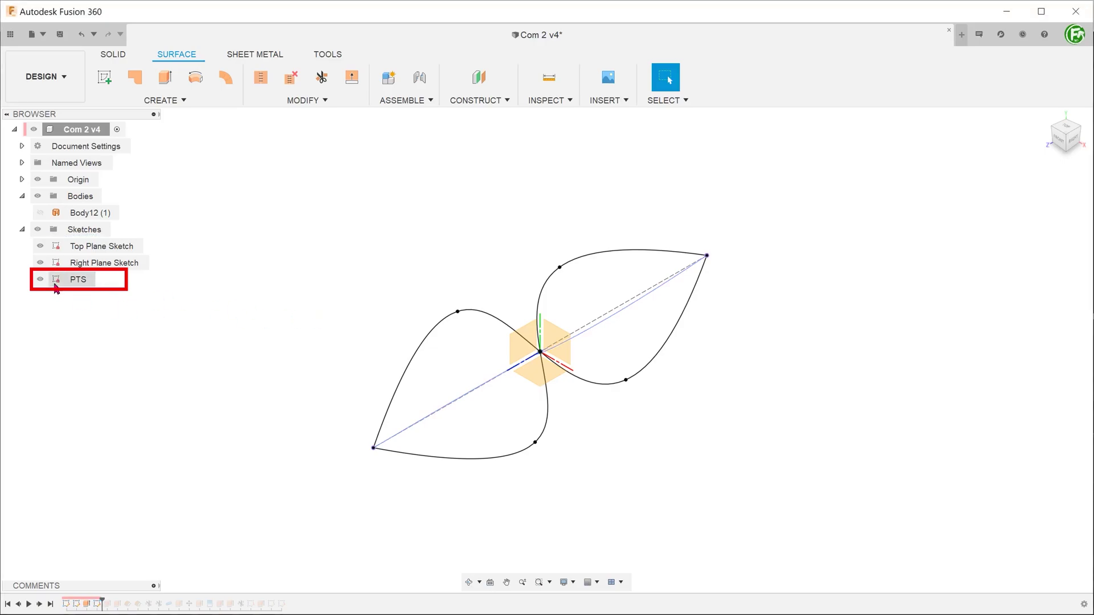
left_click(36, 282)
left_click(38, 281)
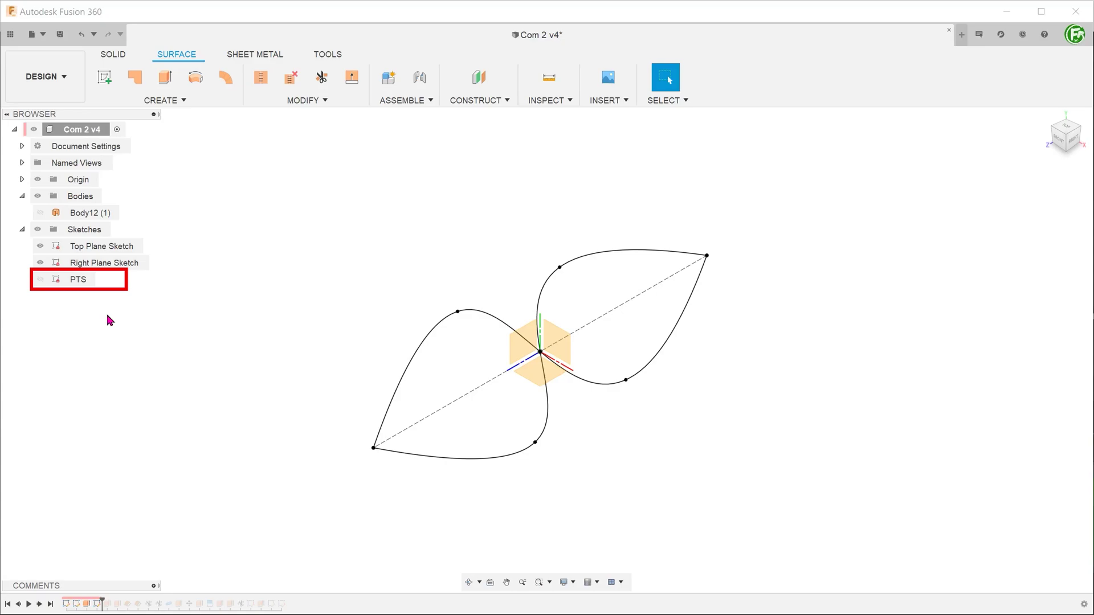
Step: Create a new XZ-plane sketch holding the intersection curve of the two plane splines
right_click(536, 375)
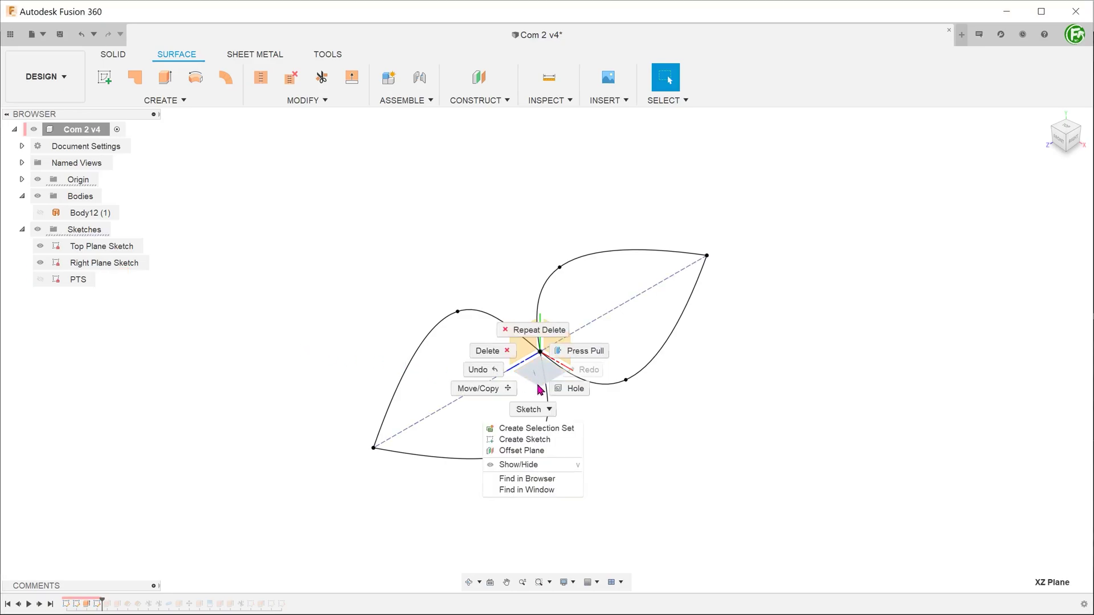
left_click(519, 435)
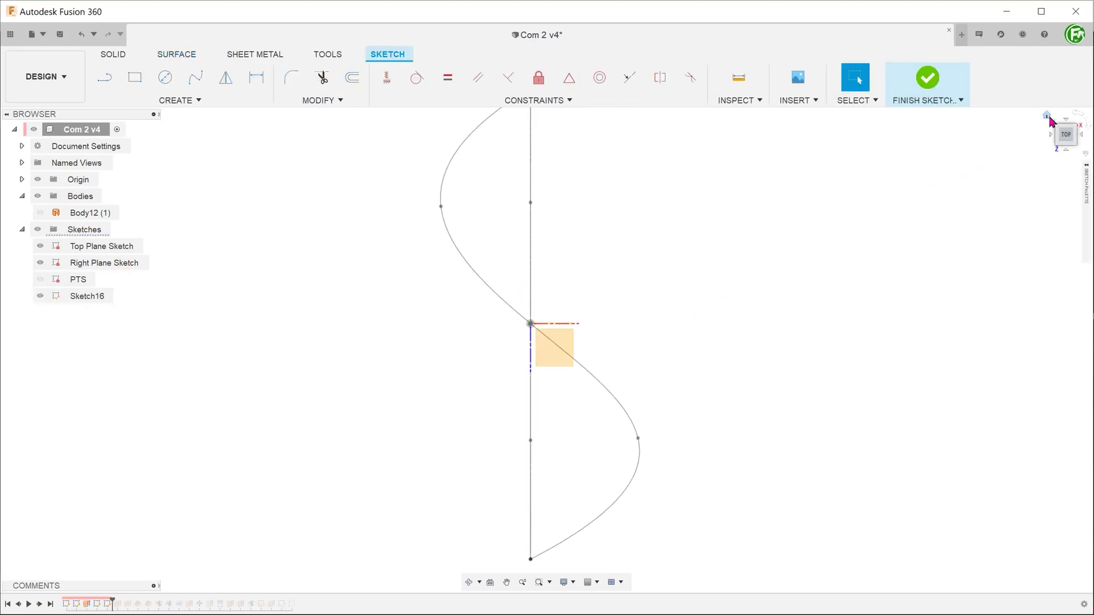
left_click(1051, 125)
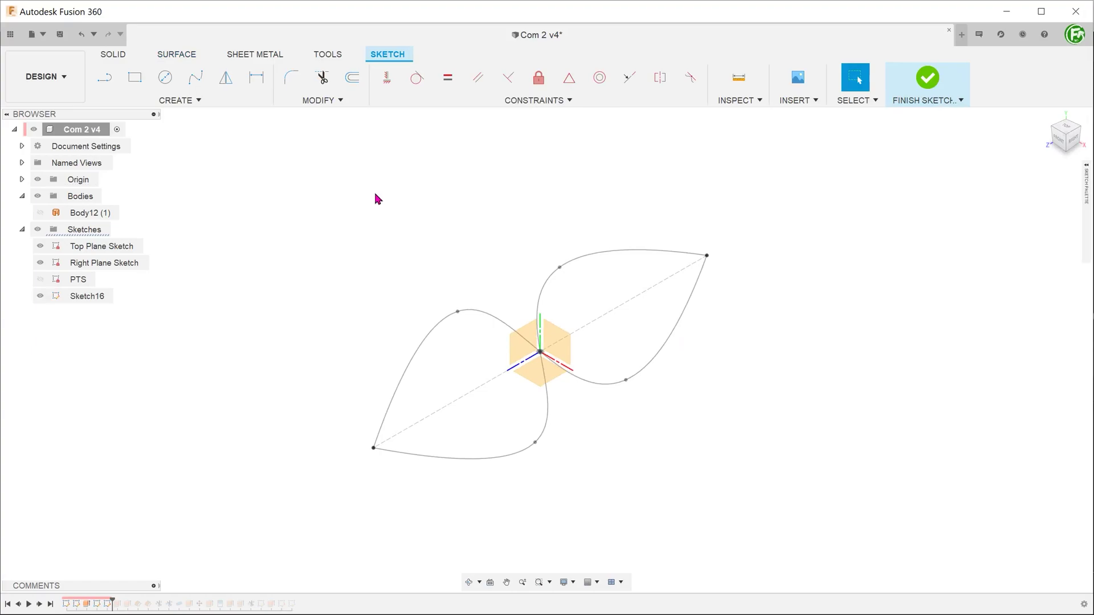
left_click(208, 102)
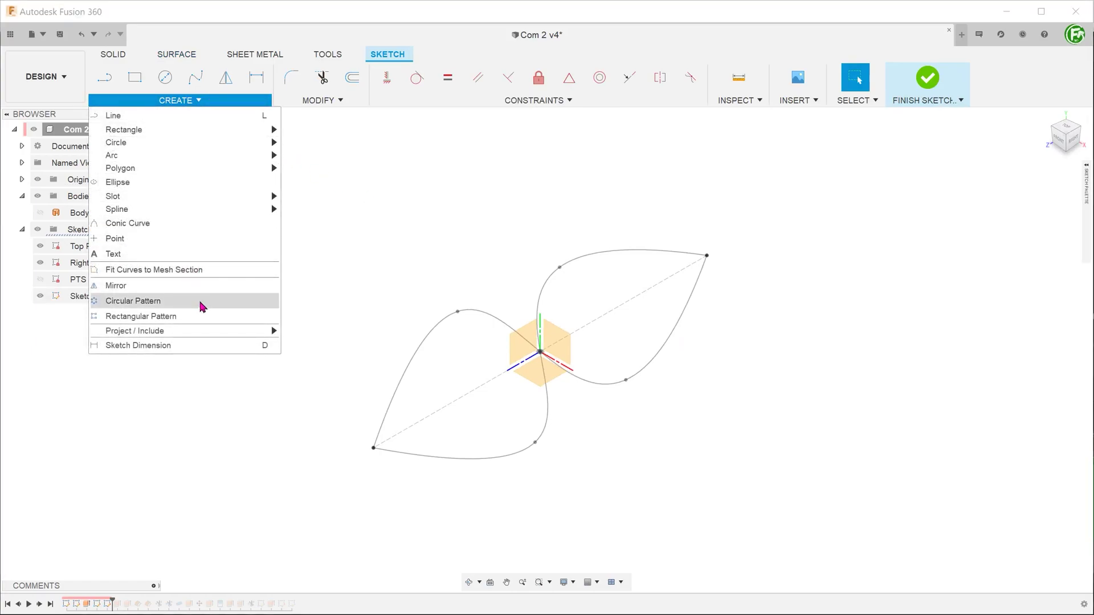
mouse_move(232, 331)
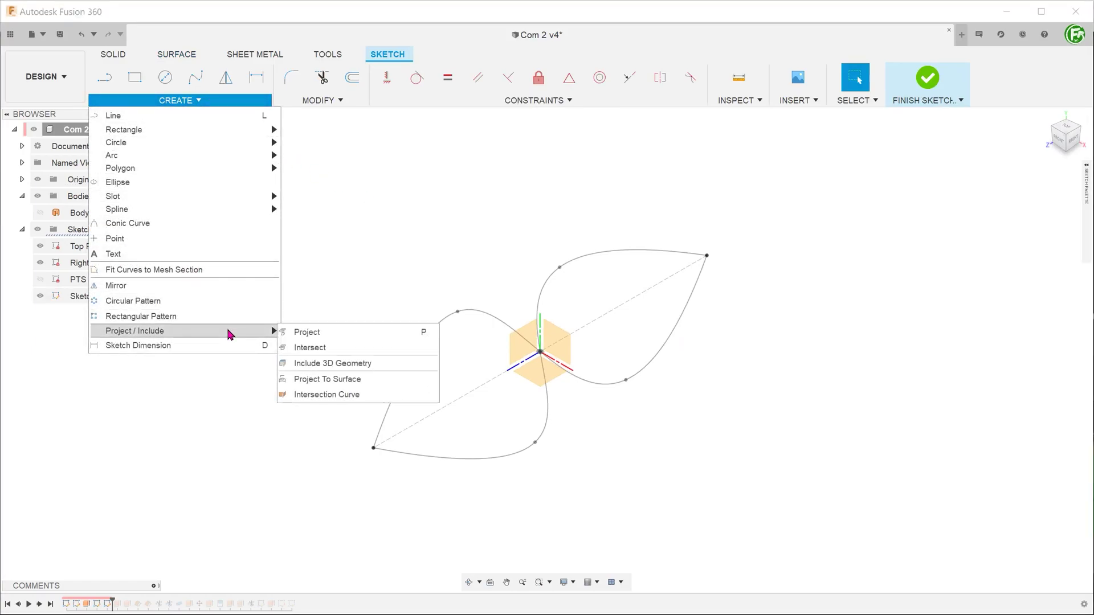
left_click(389, 396)
left_click(474, 316)
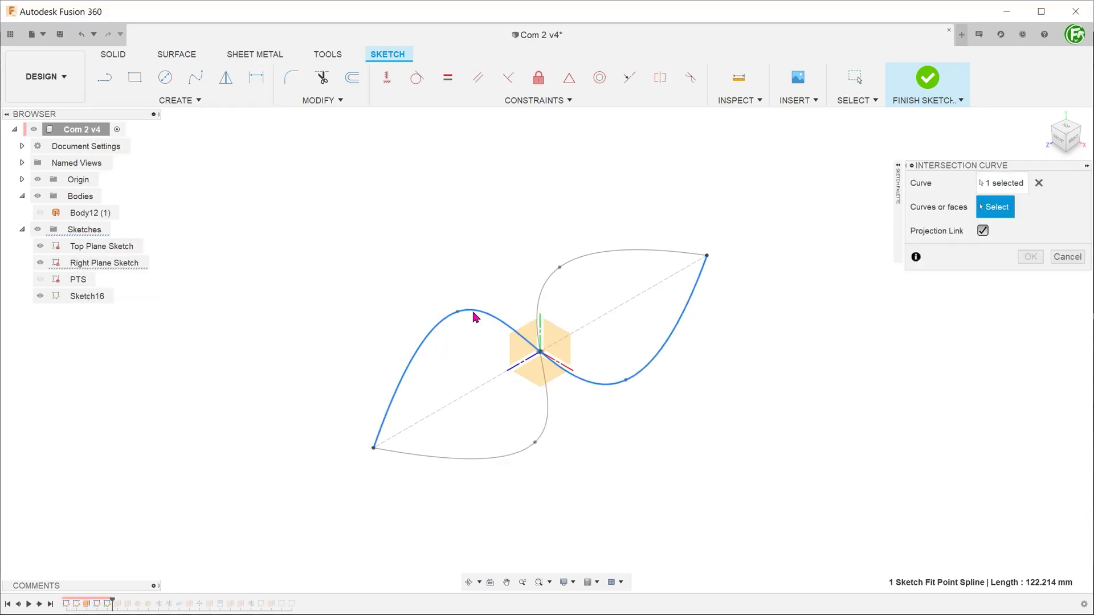
left_click(542, 292)
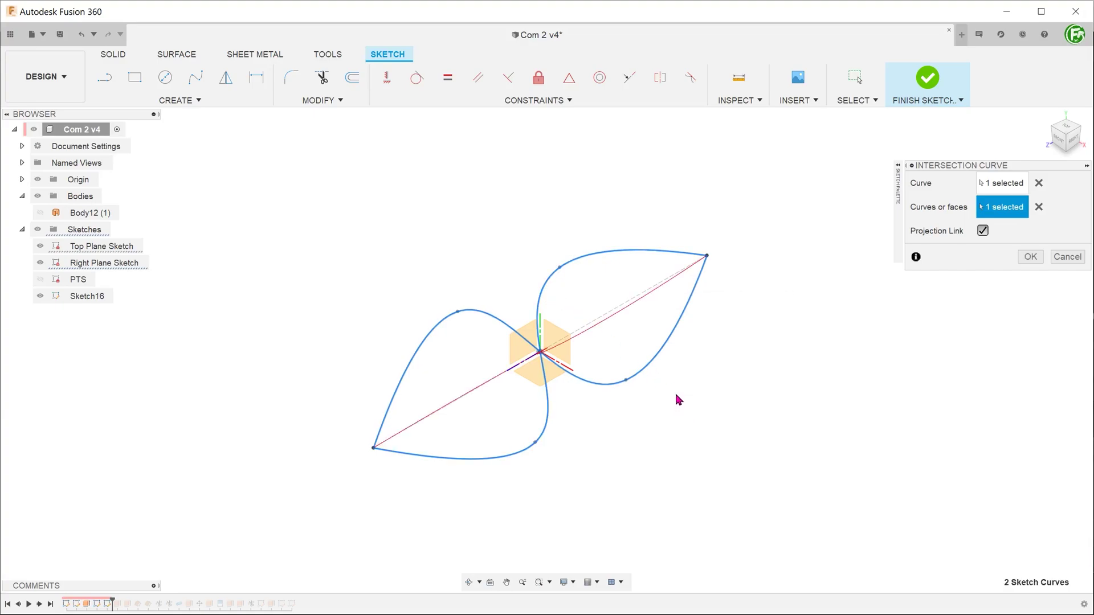
mouse_move(678, 399)
middle_mouse_down("shift")
mouse_move(689, 402)
mouse_move(670, 391)
mouse_move(674, 415)
mouse_move(666, 406)
middle_mouse_up("shift")
left_click(1030, 257)
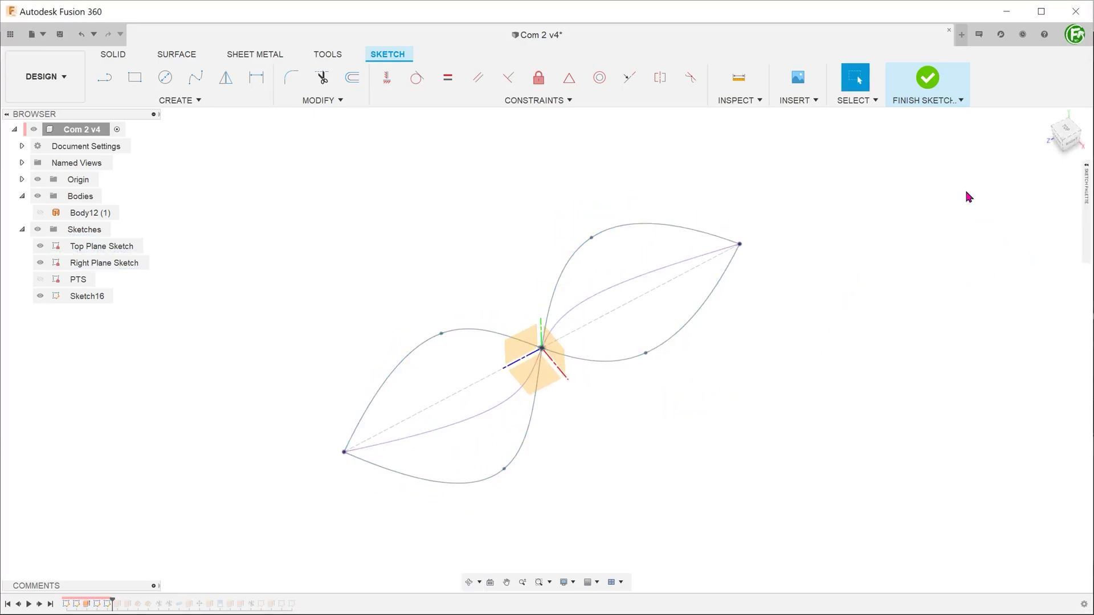
left_click(927, 79)
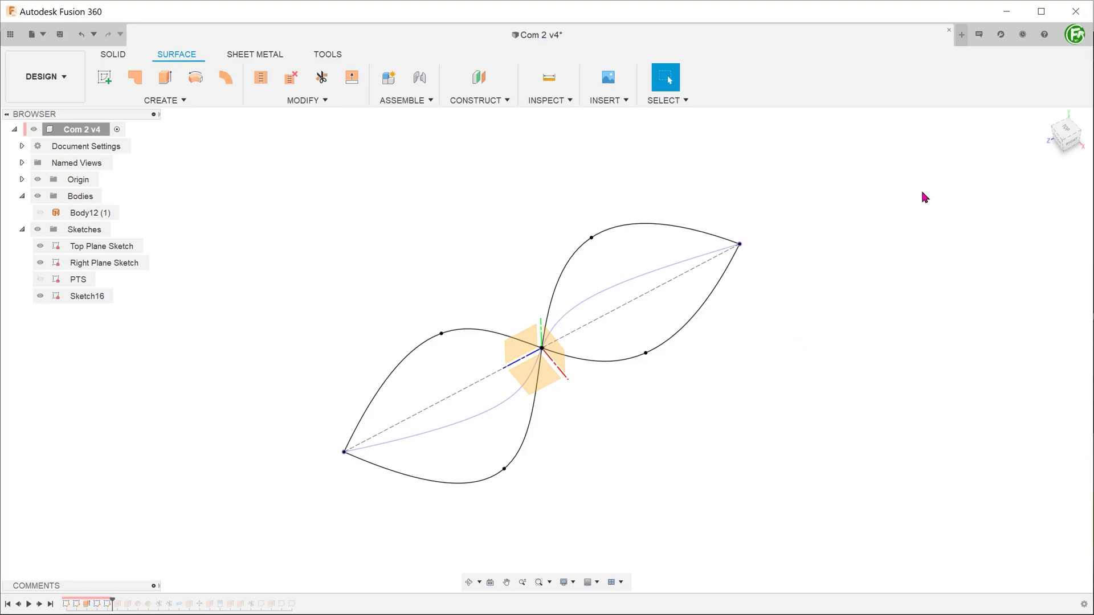
Step: Hide the Top and Right Plane Sketches and show PTS to compare it with Sketch16
middle_click_drag(809, 262, 739, 318, "shift")
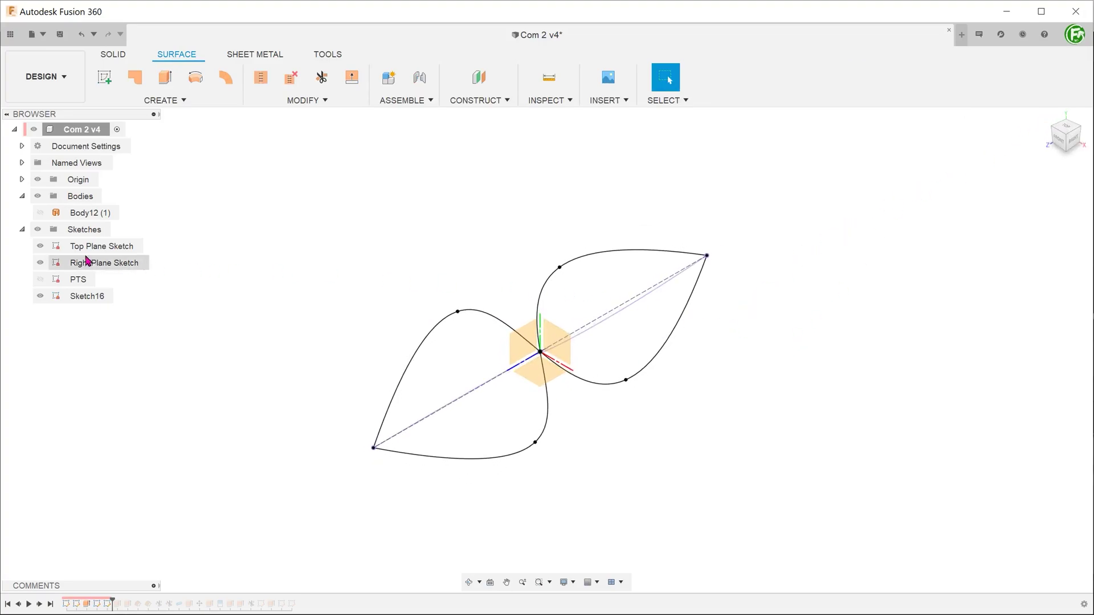
left_click(40, 247)
left_click(40, 263)
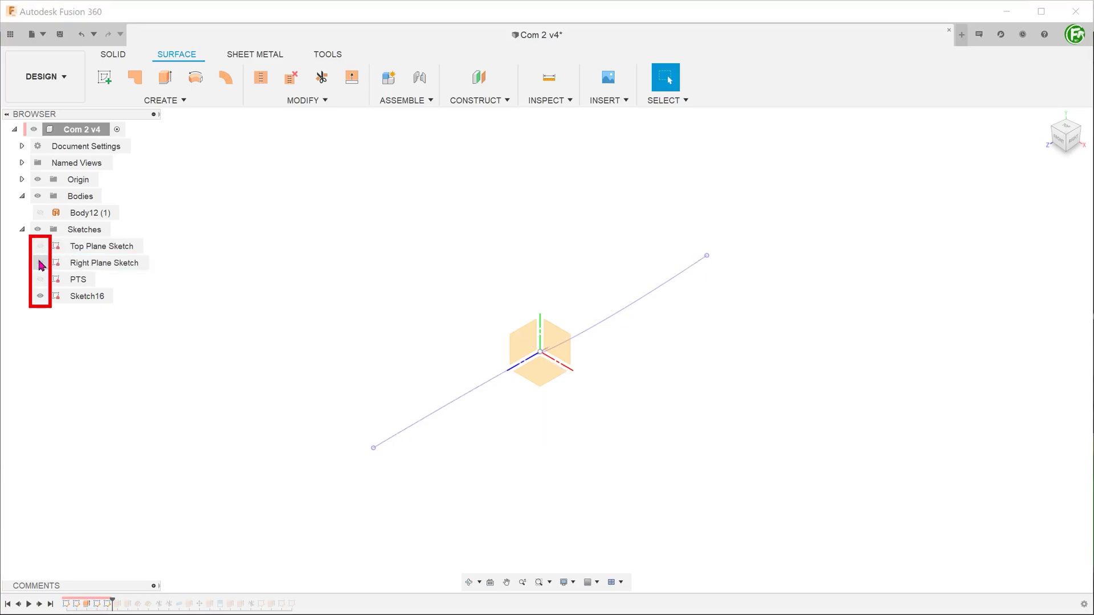
left_click(40, 280)
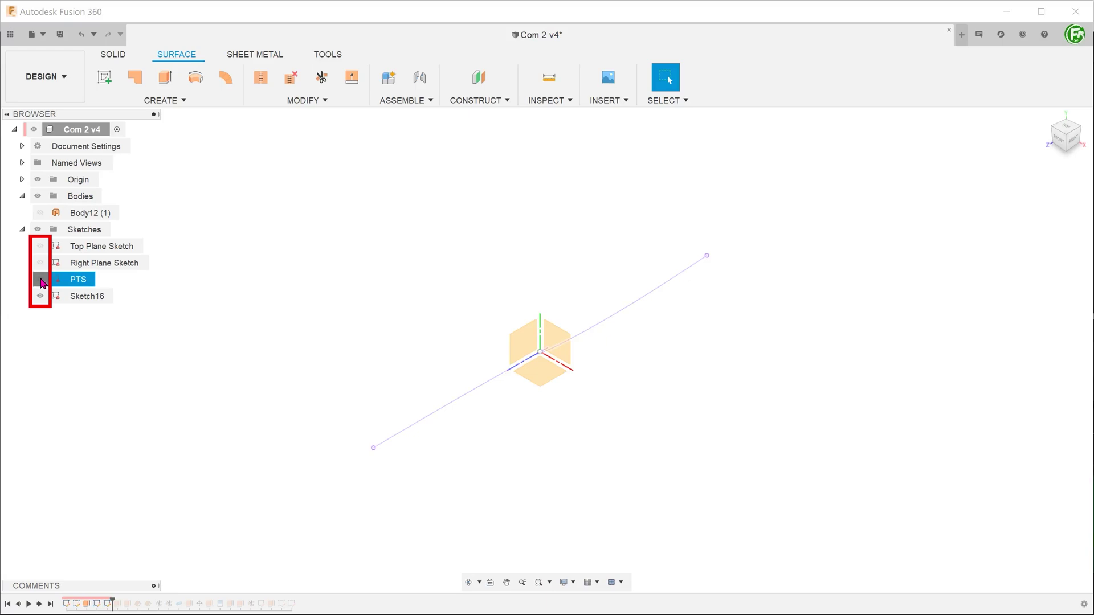
mouse_move(348, 287)
middle_mouse_down("shift")
mouse_move(381, 281)
mouse_move(385, 308)
mouse_move(335, 239)
mouse_move(365, 315)
mouse_move(339, 279)
middle_mouse_up("shift")
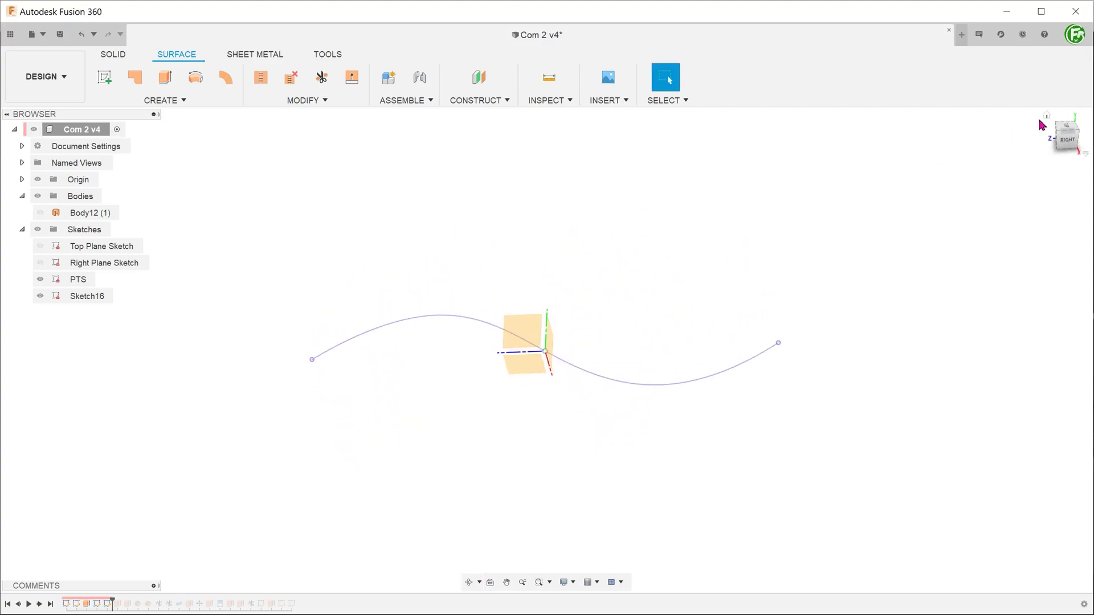
left_click(1049, 122)
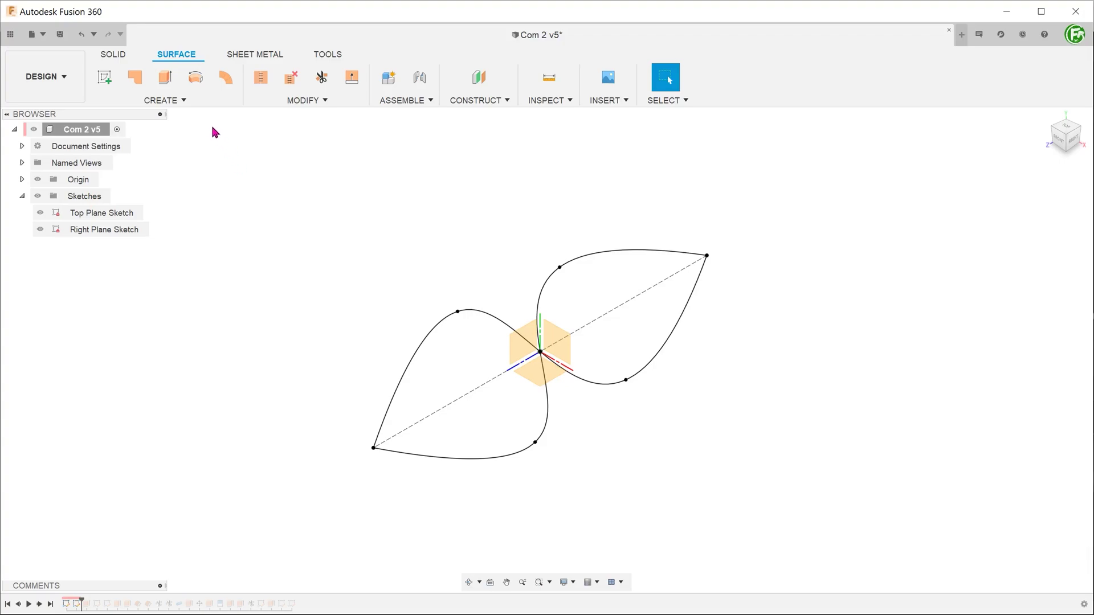
Step: Surface-extrude the first S-spline symmetrically to 26 mm
left_click(171, 100)
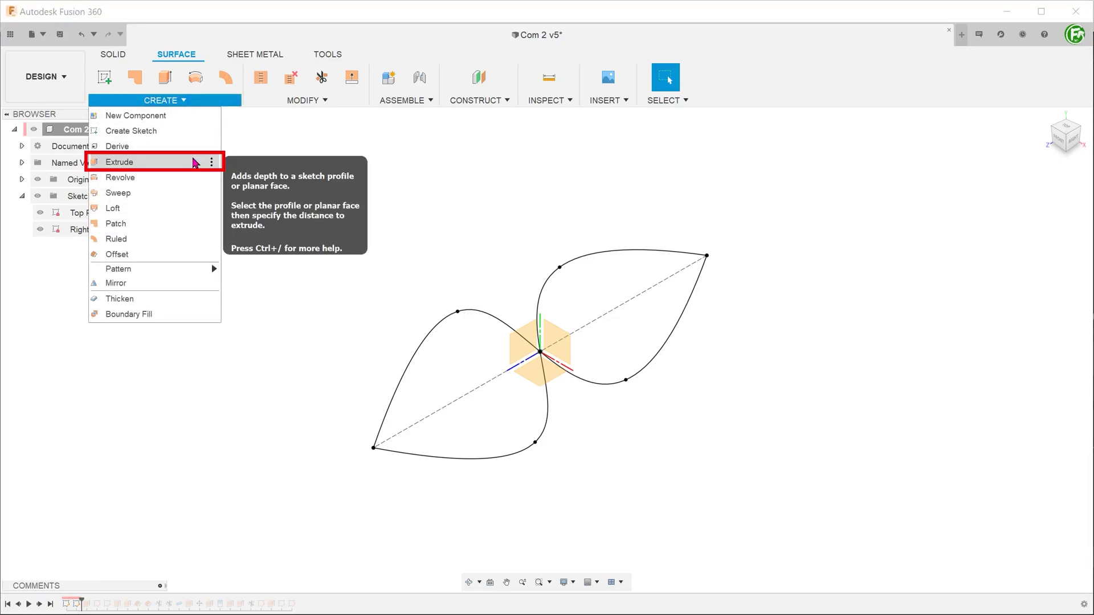
left_click(195, 162)
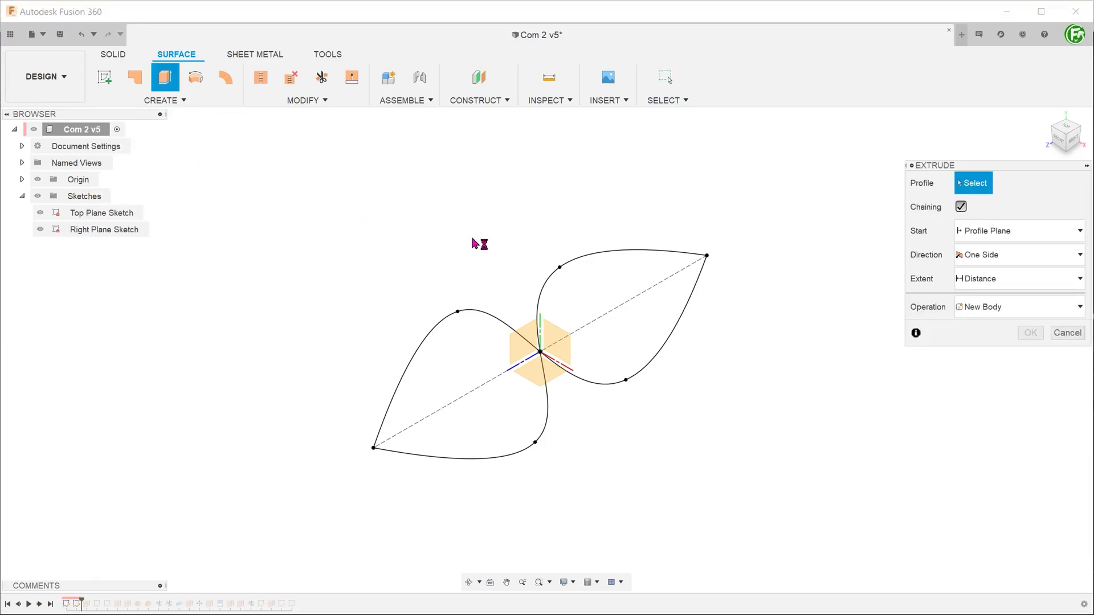
left_click(593, 253)
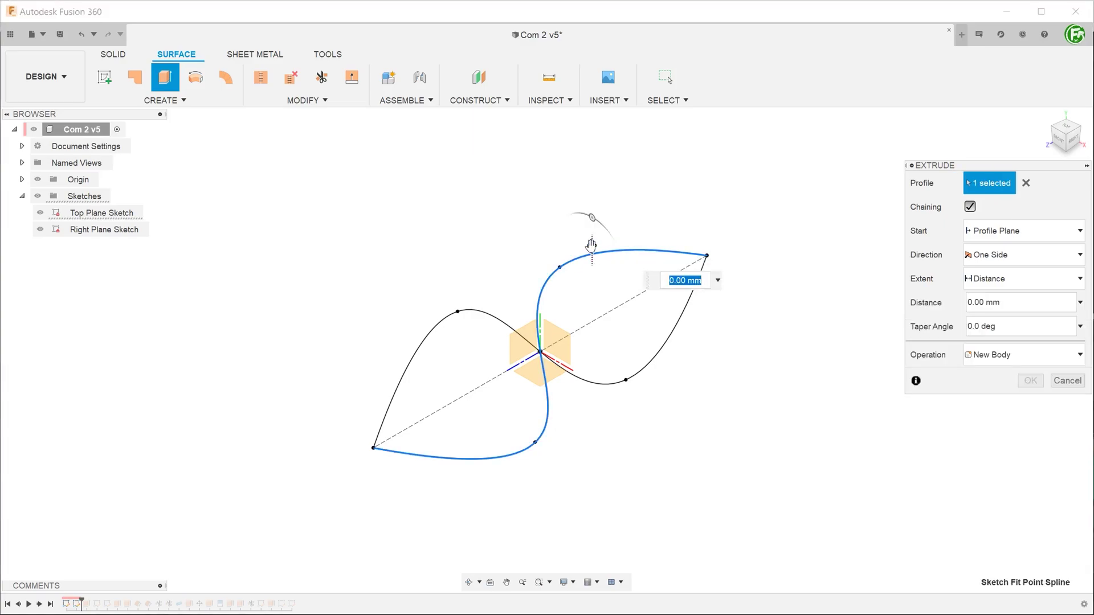
left_click_drag(592, 239, 587, 221)
left_click(1020, 254)
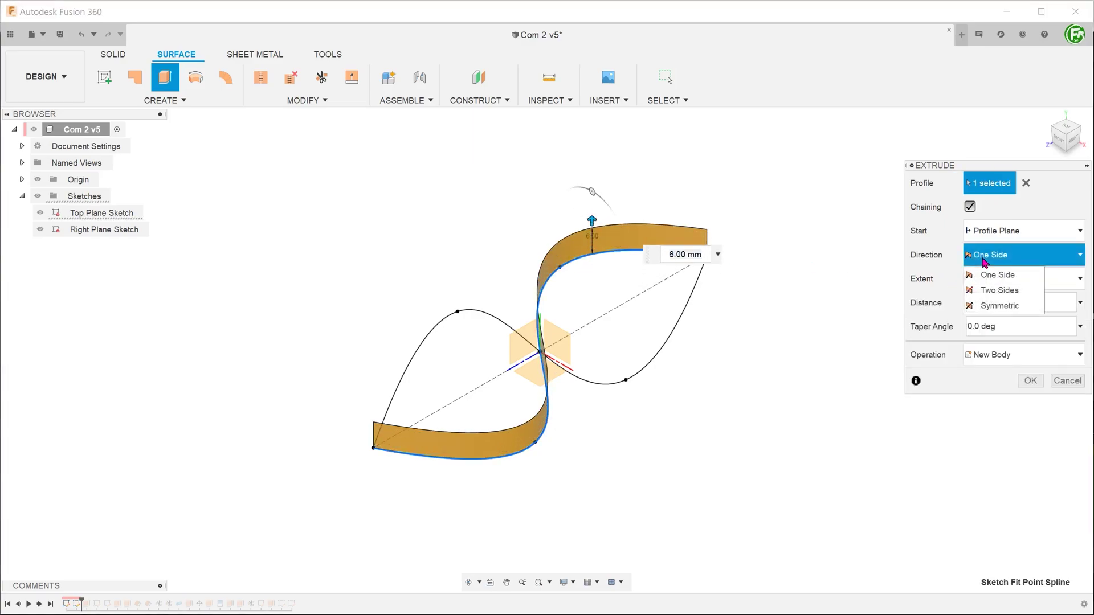
left_click(1003, 298)
left_click(1074, 138)
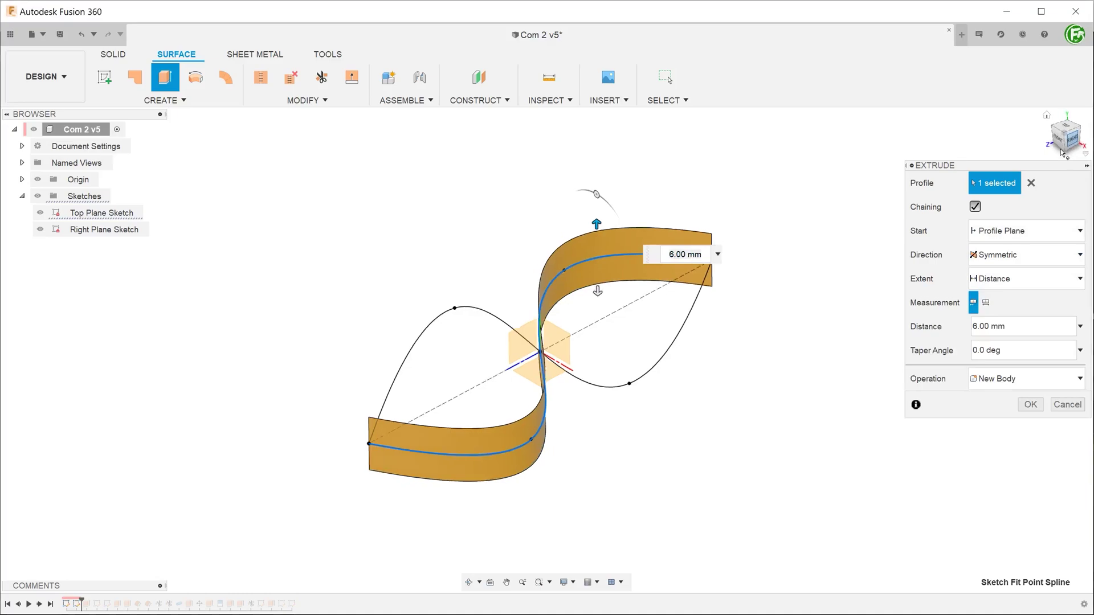
left_click_drag(702, 315, 703, 208)
left_click(1030, 405)
left_click(1046, 116)
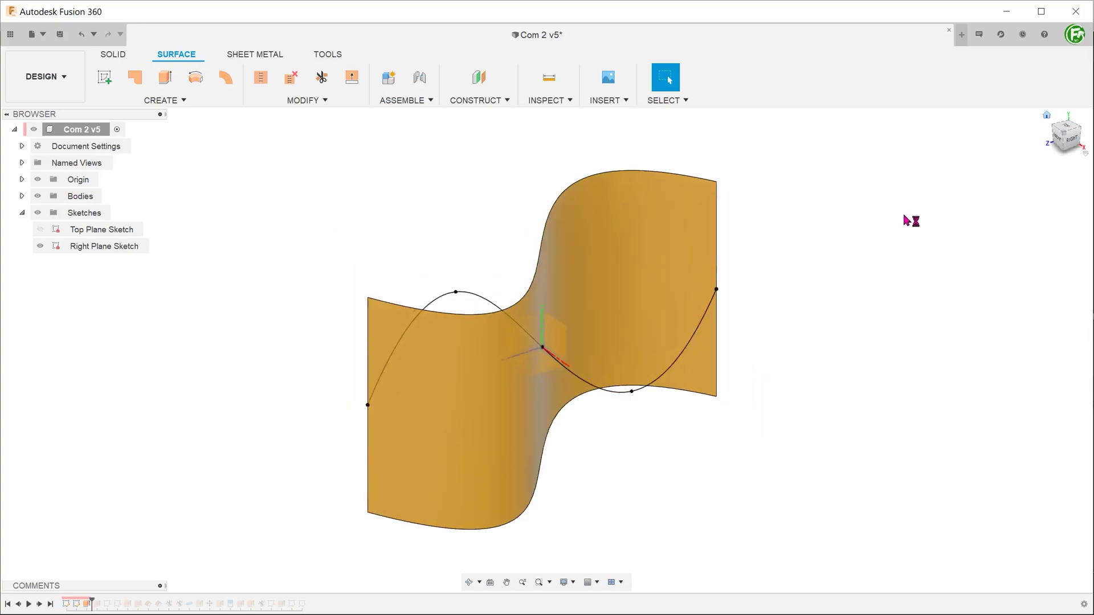
Step: Extrude the second S-spline symmetrically to 26 mm, crossing the first surface
key("e")
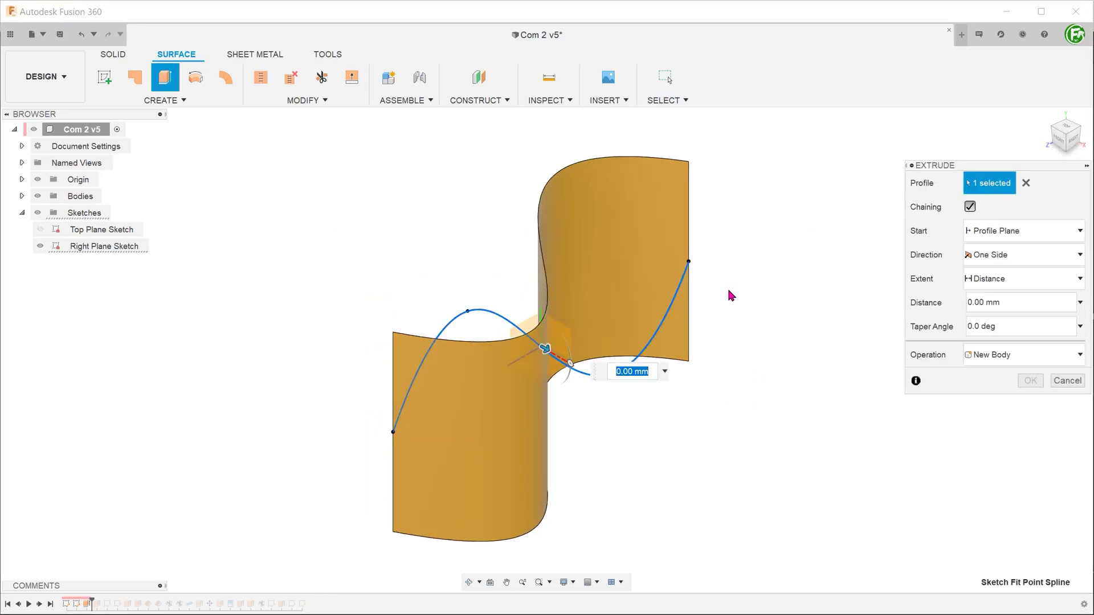
left_click_drag(546, 349, 593, 433)
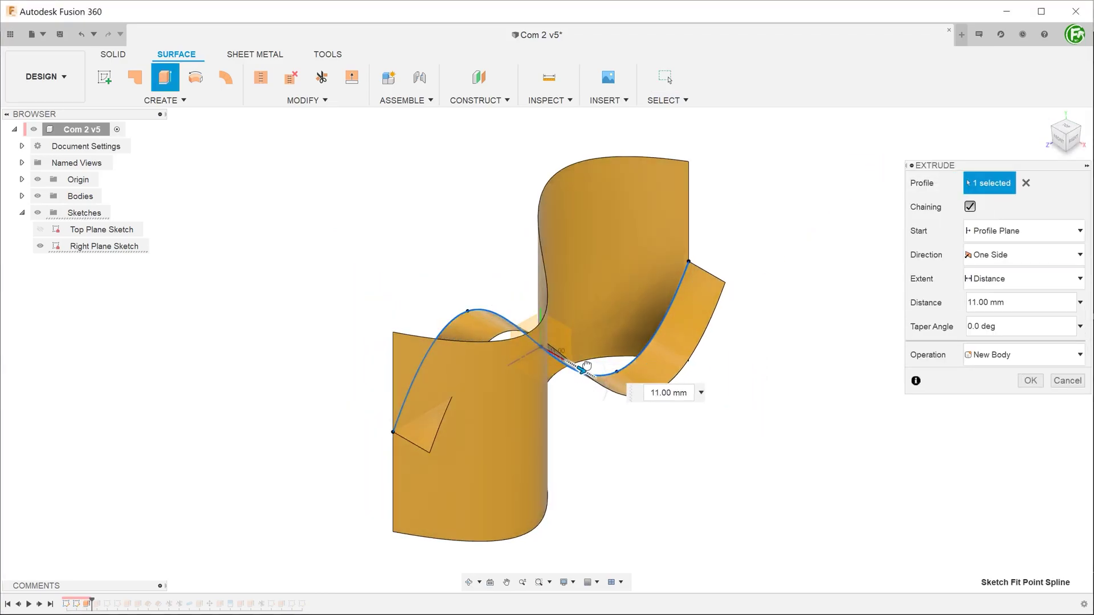
left_click(973, 259)
left_click(994, 305)
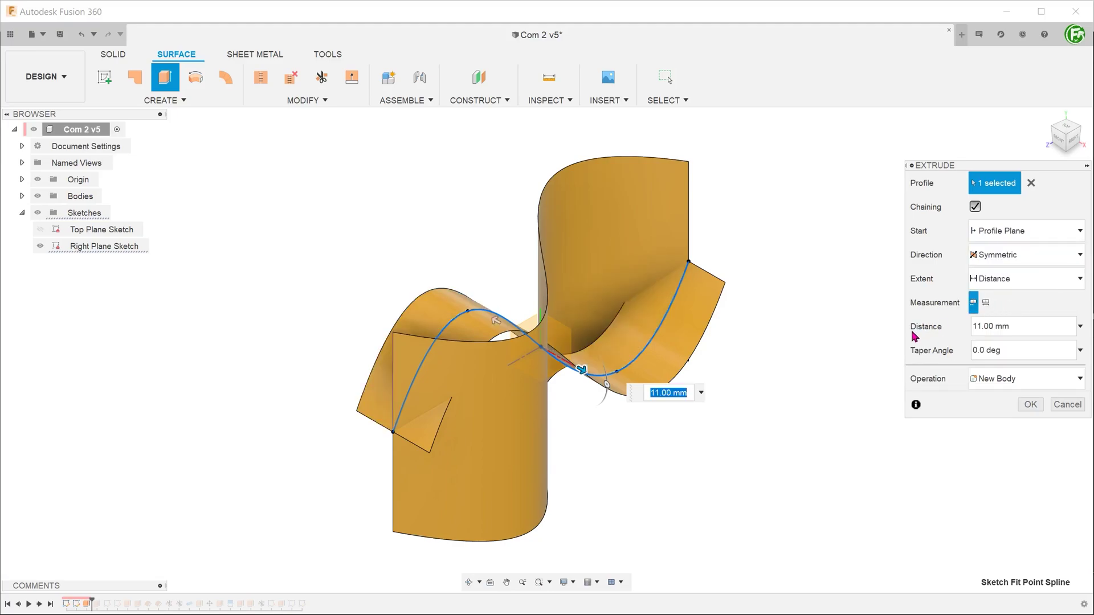
left_click(1067, 127)
left_click_drag(545, 280, 542, 211)
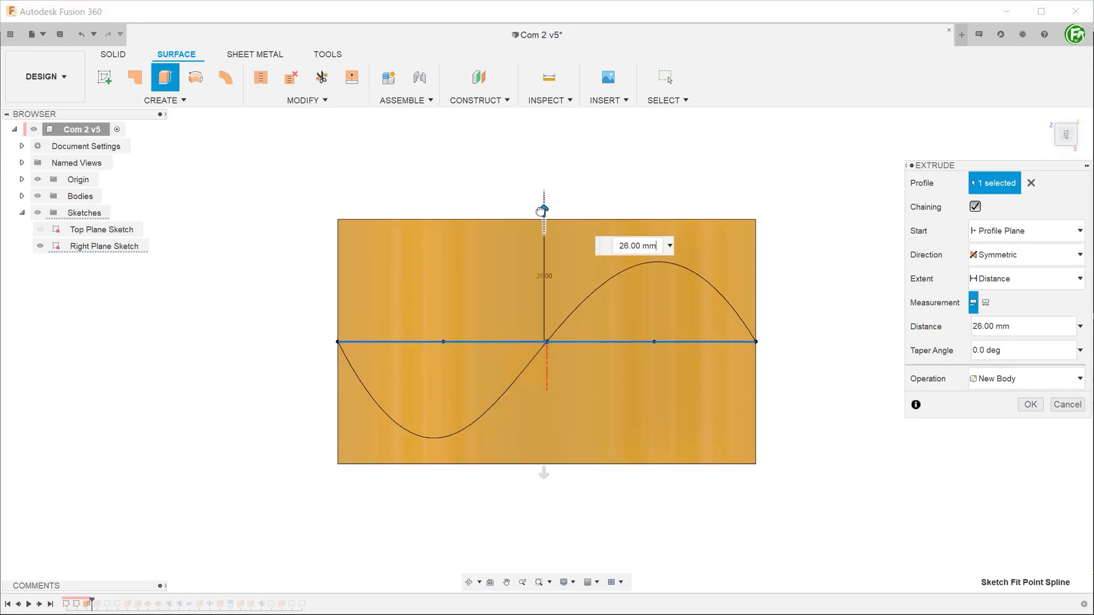
left_click(1030, 404)
left_click(1047, 115)
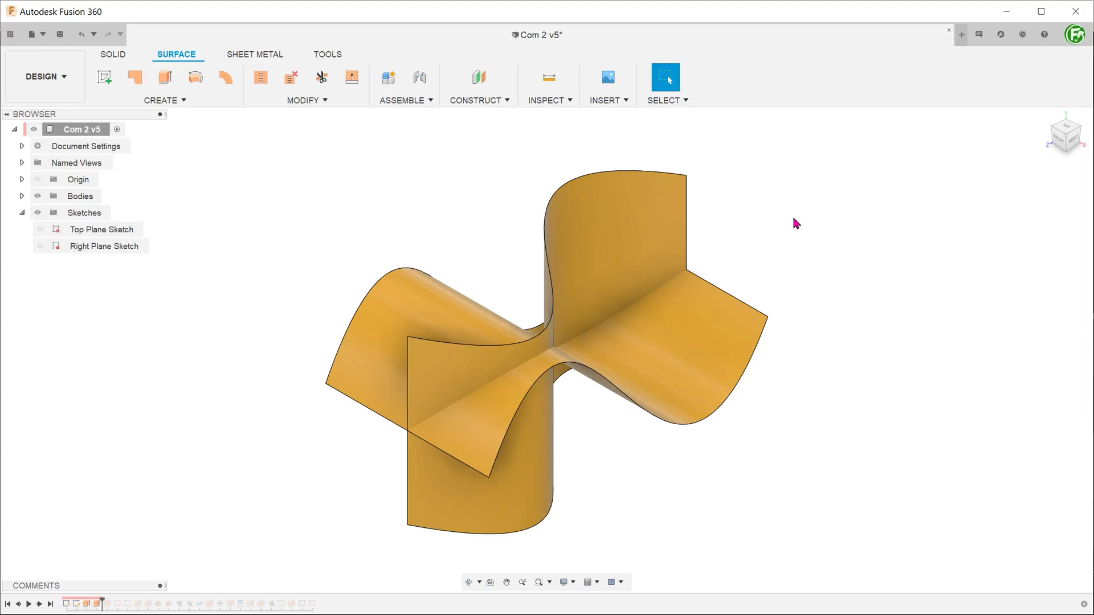
scroll(593, 342, "up", 5)
middle_click_drag(589, 335, 484, 338, "shift")
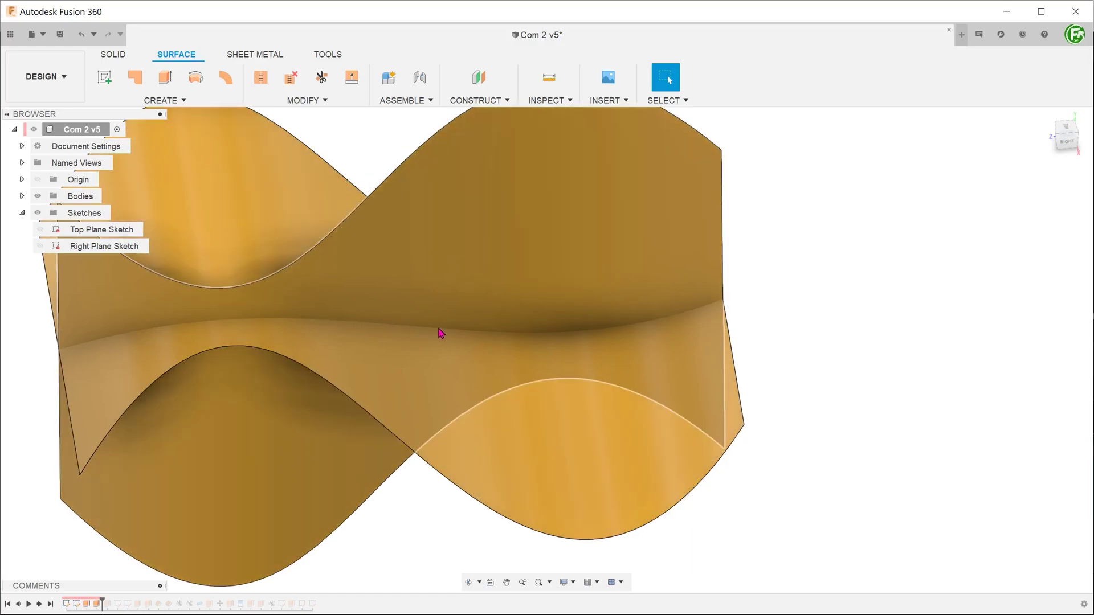
middle_click_drag(495, 335, 391, 333, "shift")
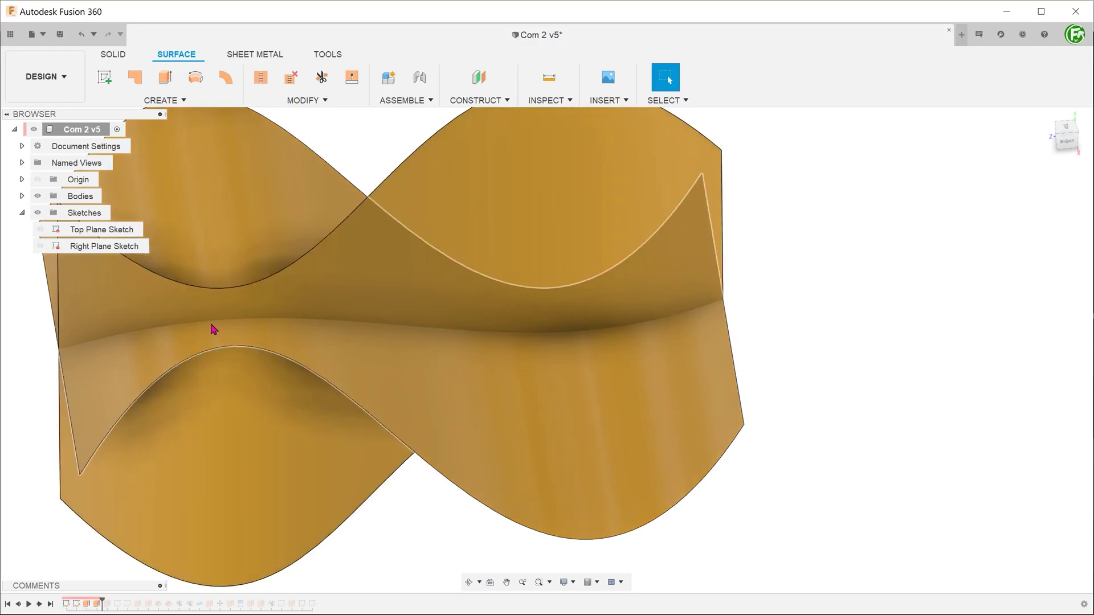
scroll(191, 331, "up", 1)
scroll(383, 327, "down", 2)
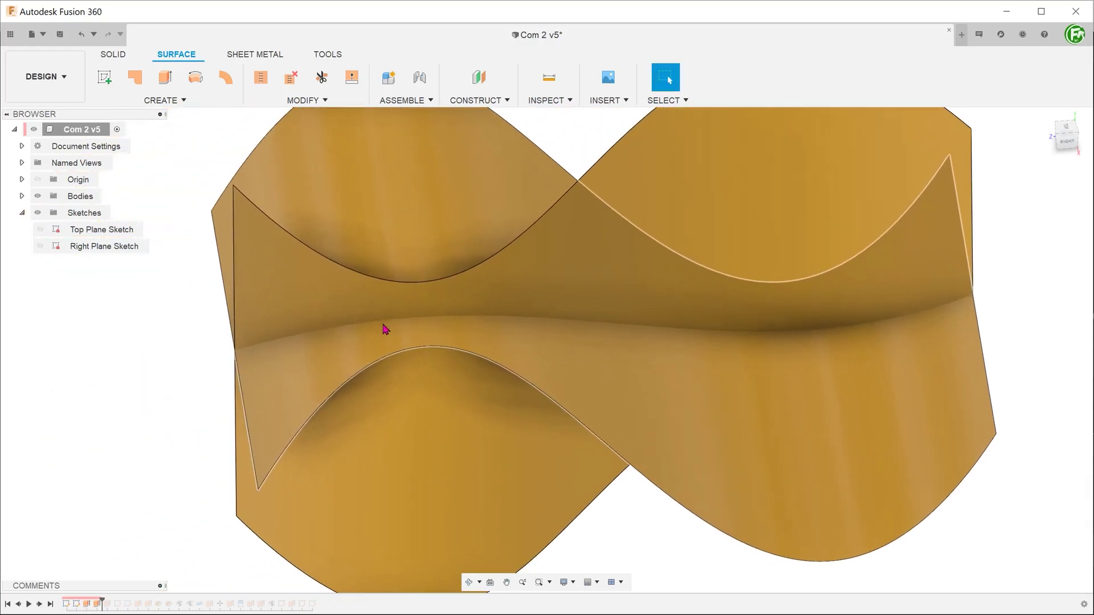
scroll(402, 325, "up", 1)
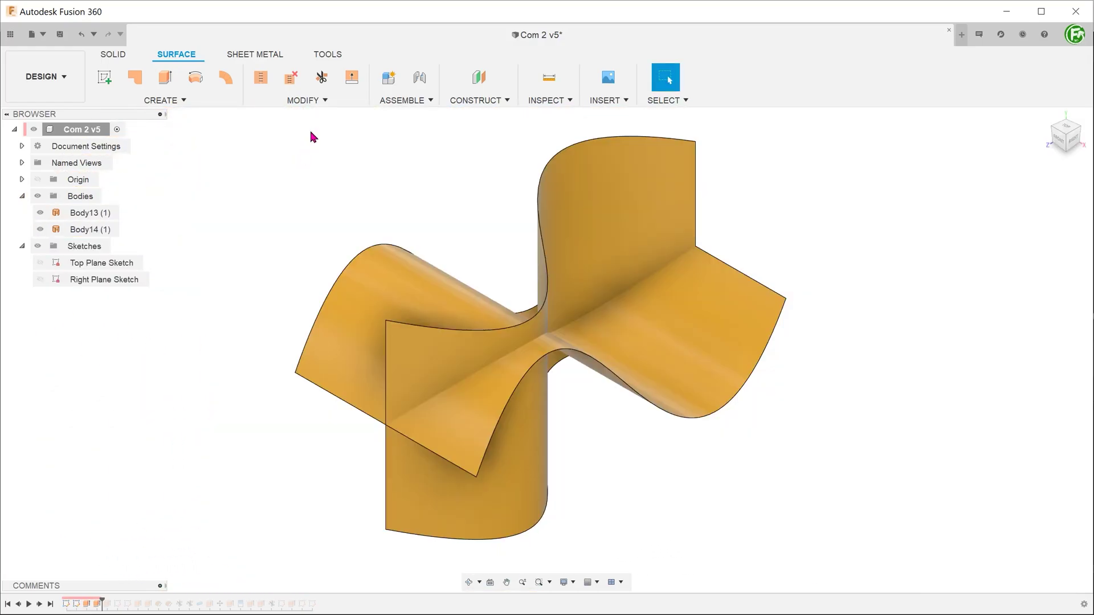
Step: Trim the S-surface using Body14 as the cutting tool, removing the unwanted region
left_click(316, 101)
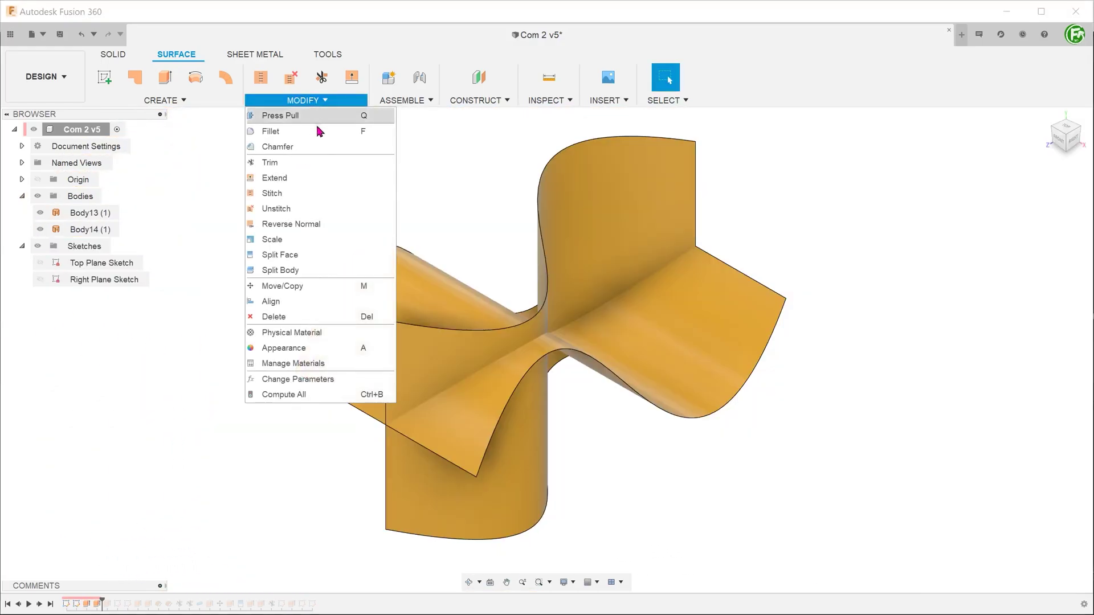
left_click(332, 165)
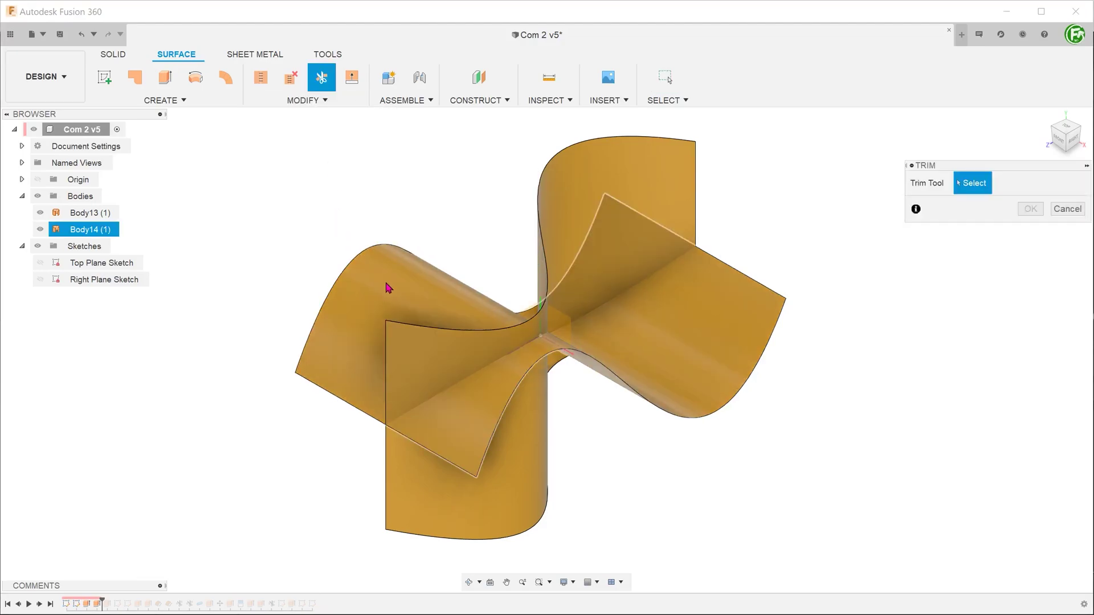
left_click(387, 287)
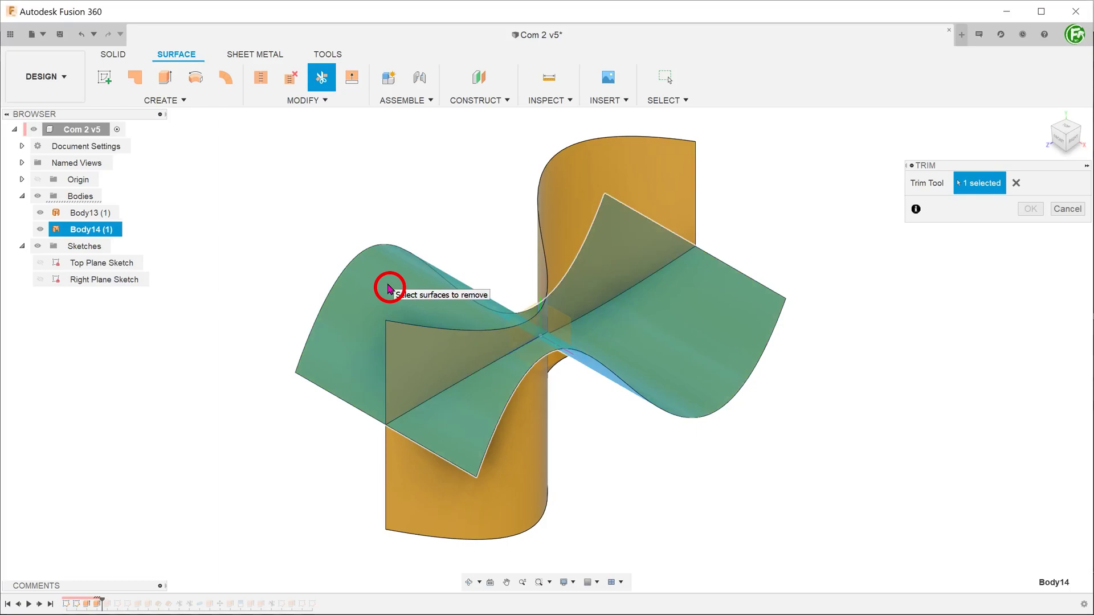
left_click(427, 349)
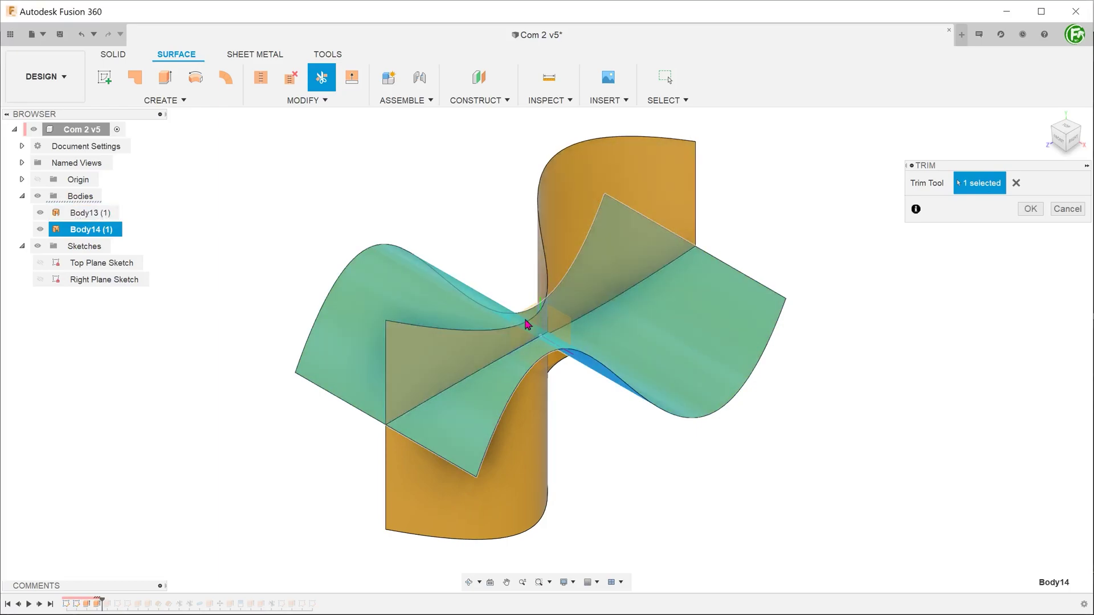
left_click(1029, 209)
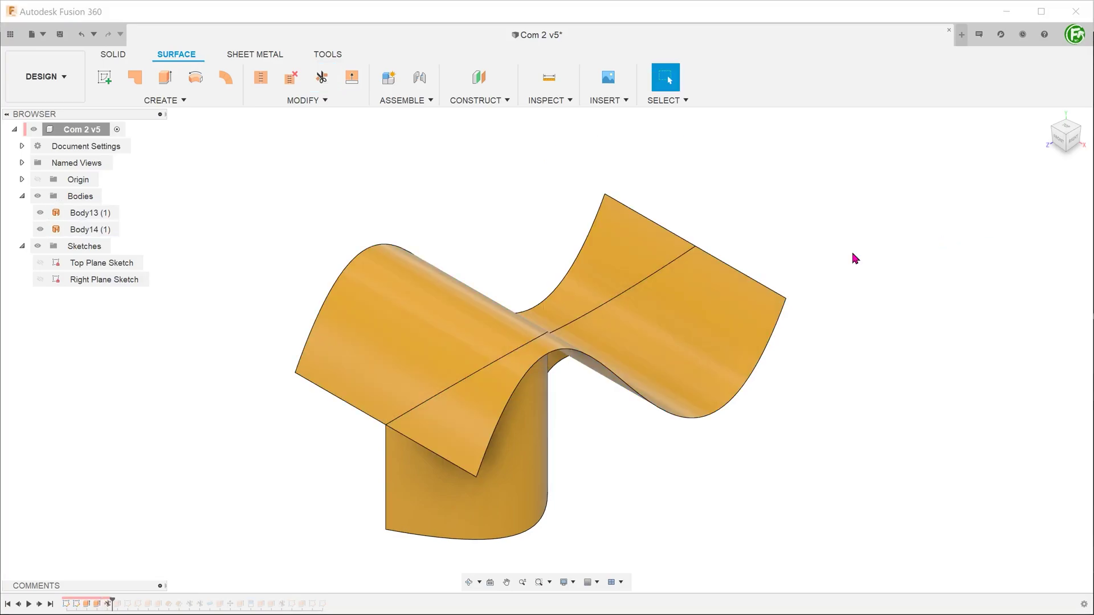
left_click(665, 274)
middle_click_drag(678, 303, 671, 313, "shift")
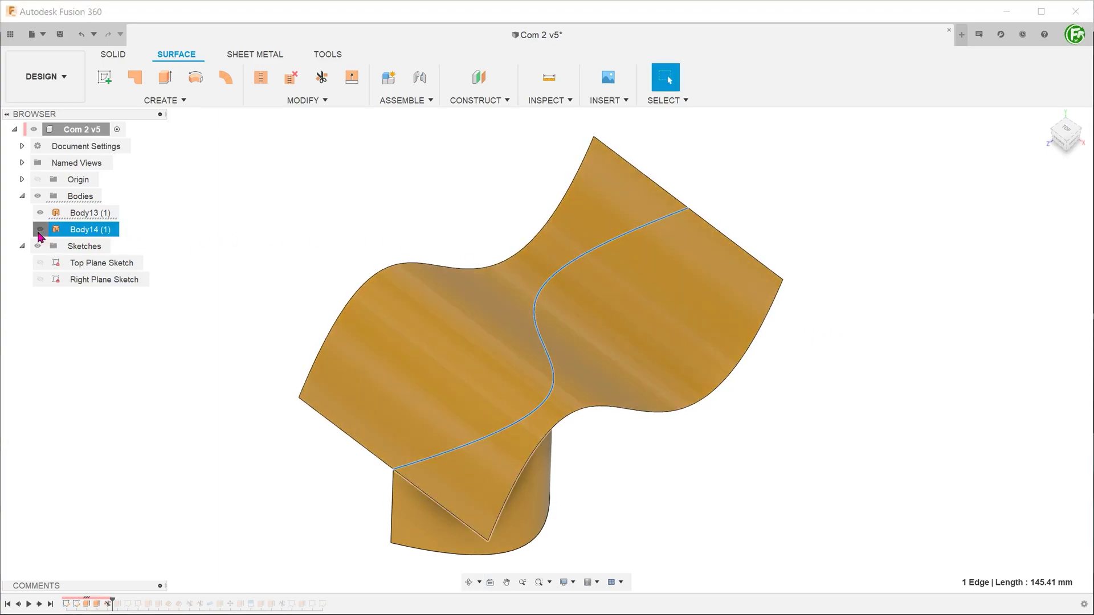
Step: Hide Body14 and inspect the remaining strip from the home view
left_click(39, 229)
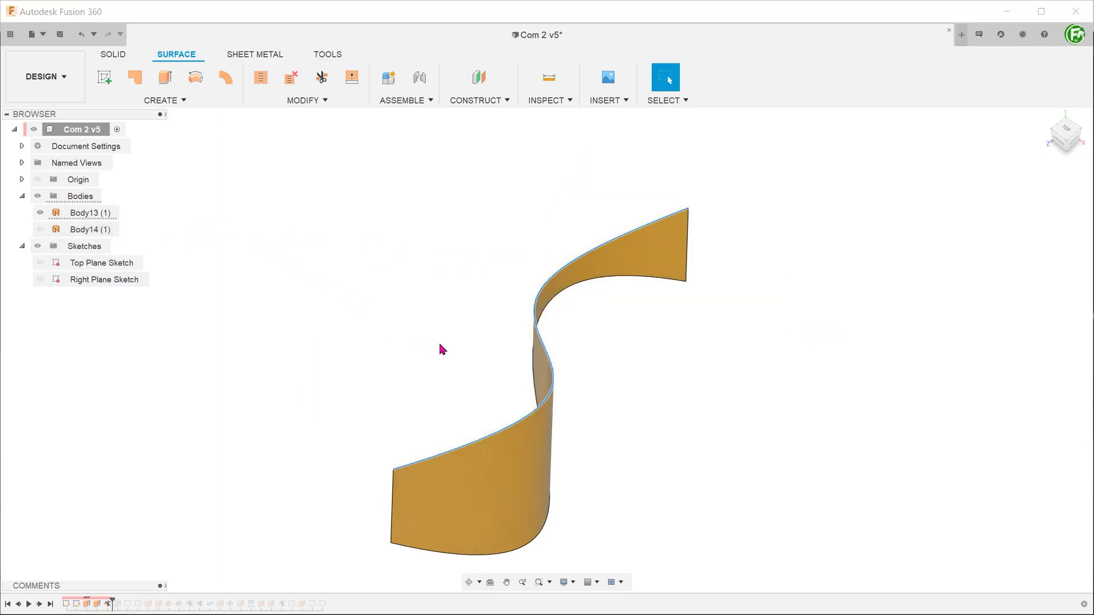
mouse_move(443, 349)
middle_mouse_down("shift")
mouse_move(422, 334)
mouse_move(462, 336)
mouse_move(429, 324)
mouse_move(426, 346)
middle_mouse_up("shift")
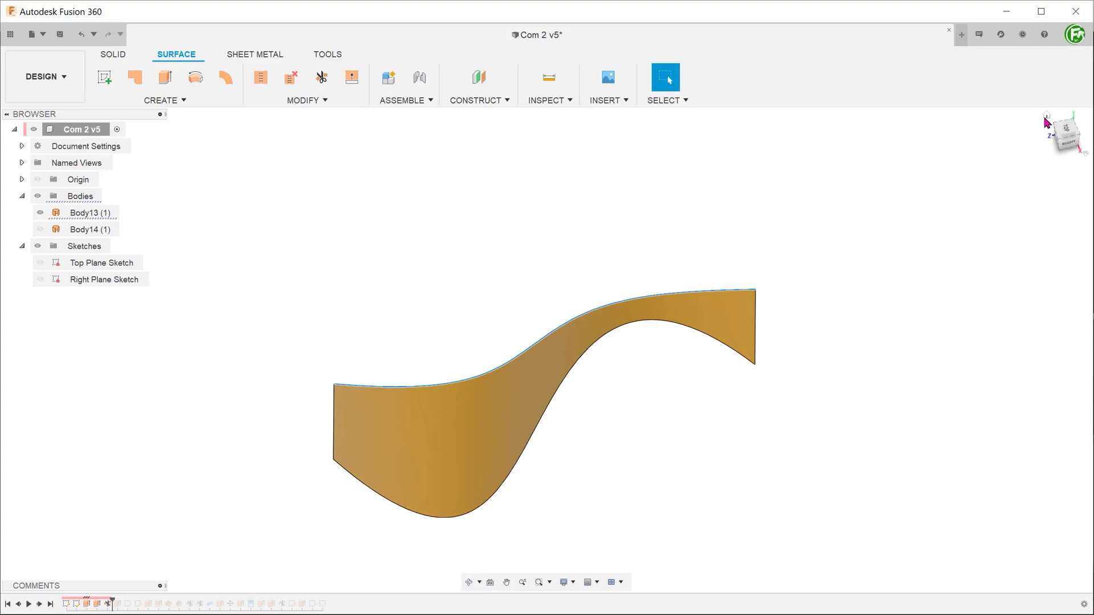
left_click(1048, 118)
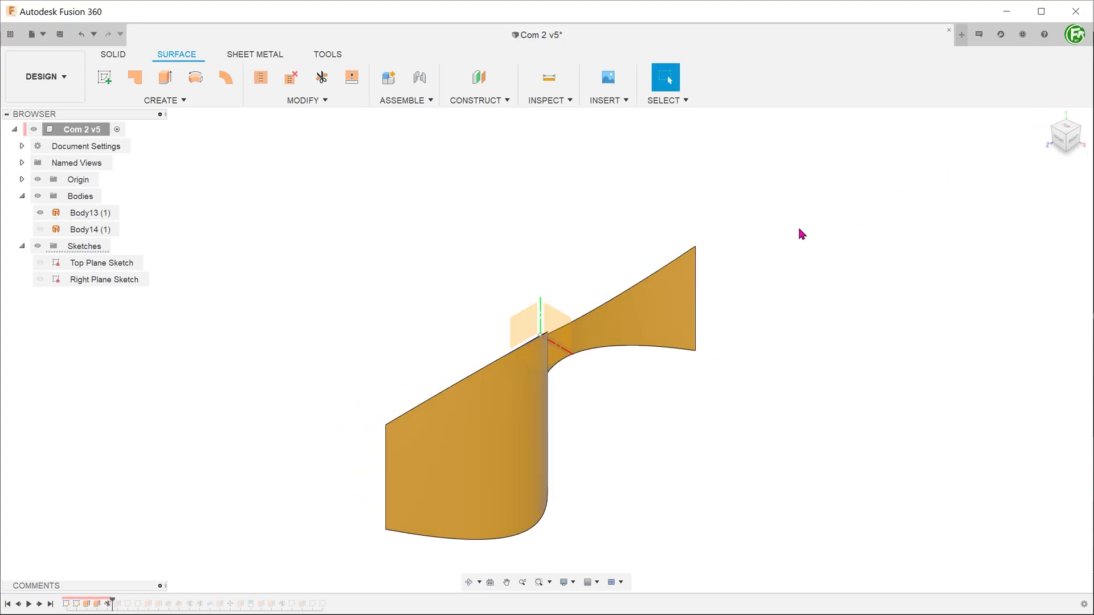
Step: Create Sketch18 on the XY plane containing the surface strip's edge as an included 3D curve
right_click(556, 322)
left_click(552, 387)
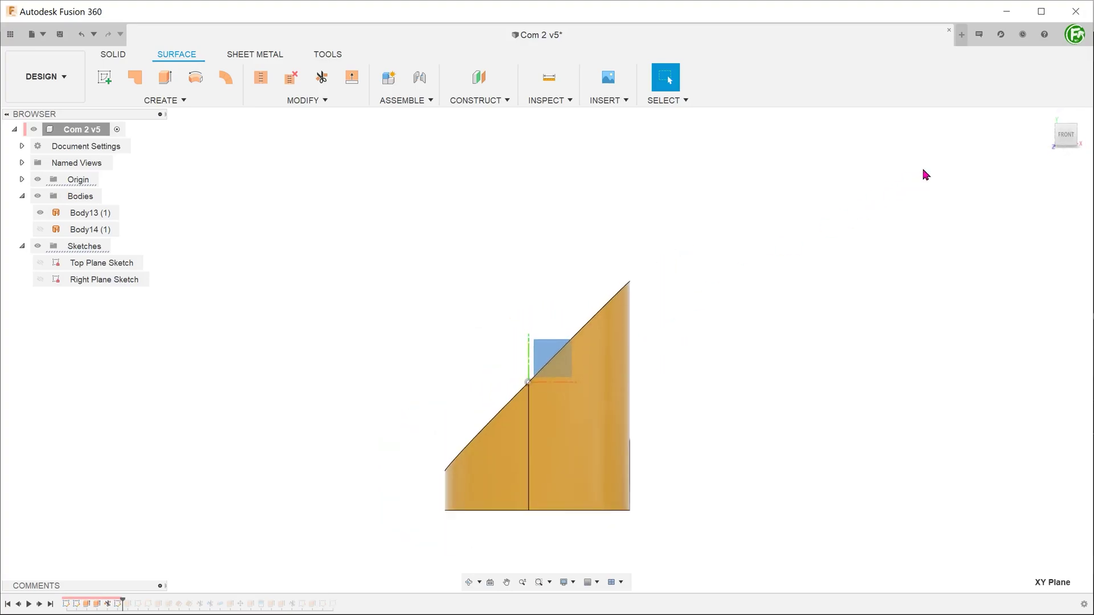
left_click(1048, 118)
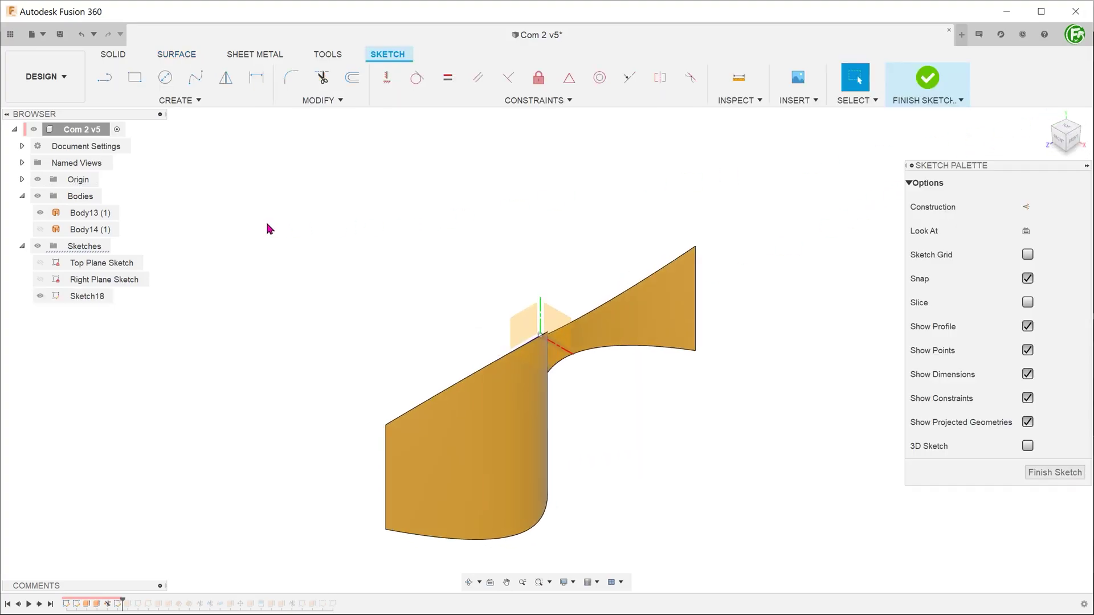
left_click(182, 100)
mouse_move(222, 335)
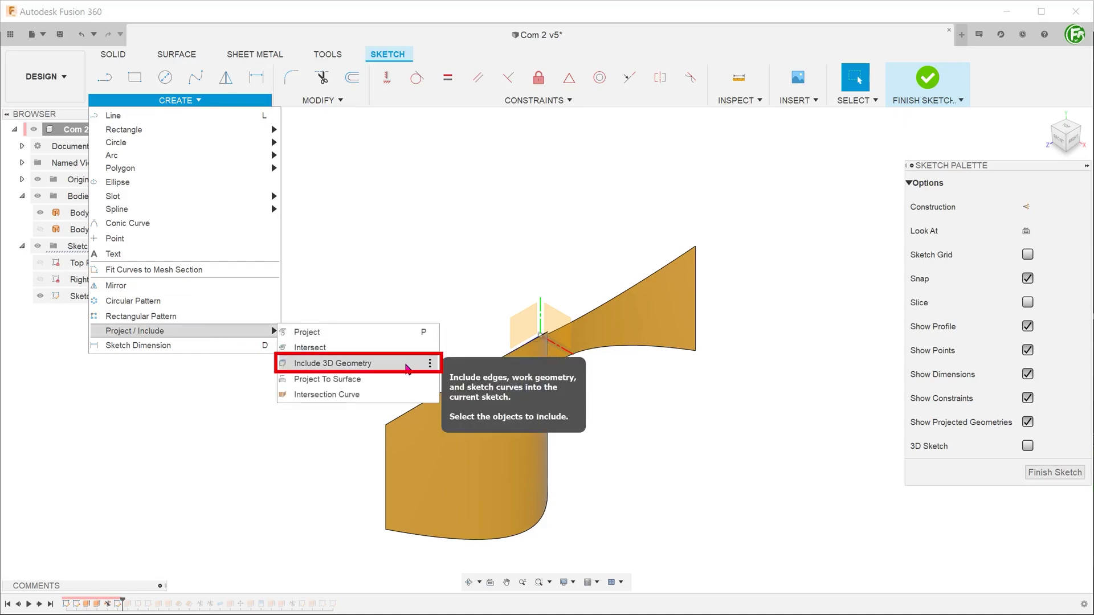
left_click(407, 368)
middle_click_drag(416, 326, 410, 341, "shift")
left_click(587, 280)
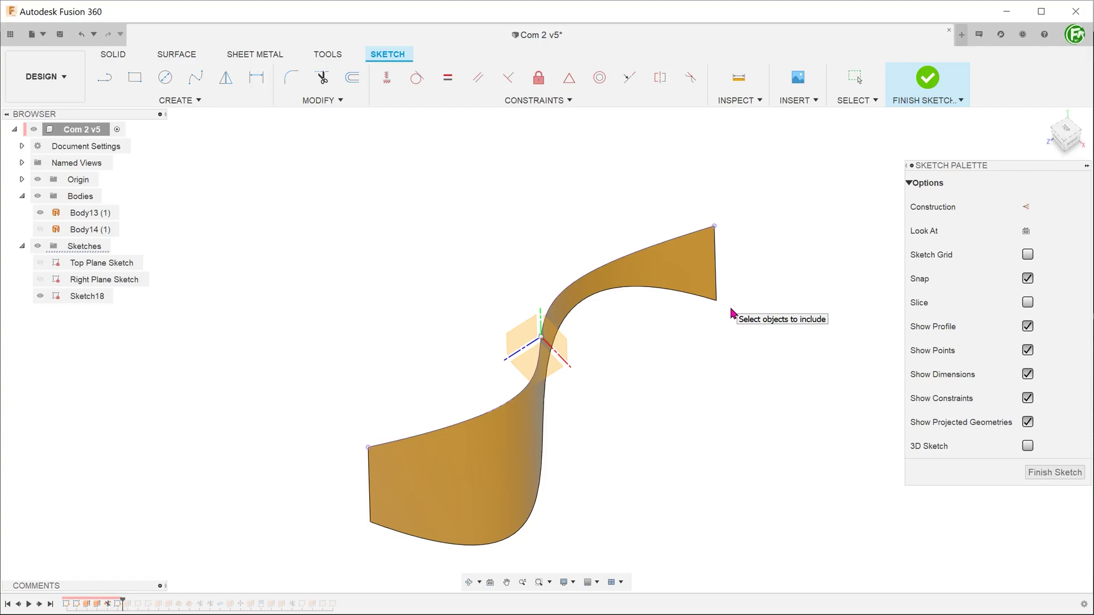
left_click(926, 80)
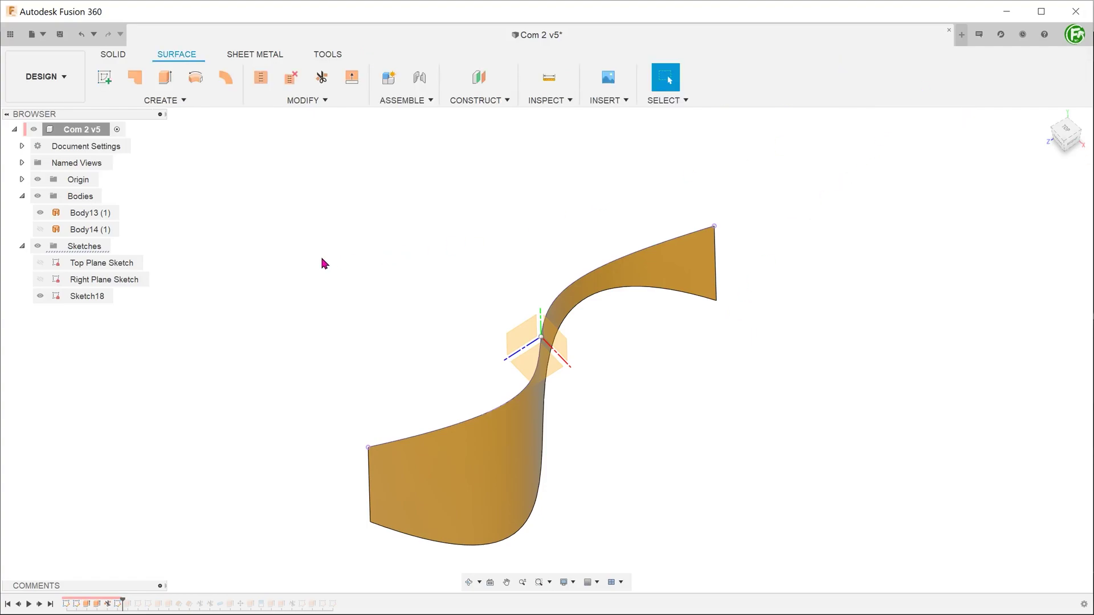
Step: Toggle the surface strip's visibility to inspect the lone 3D curve, then return to Home view
left_click(39, 213)
middle_click_drag(276, 303, 361, 292, "shift")
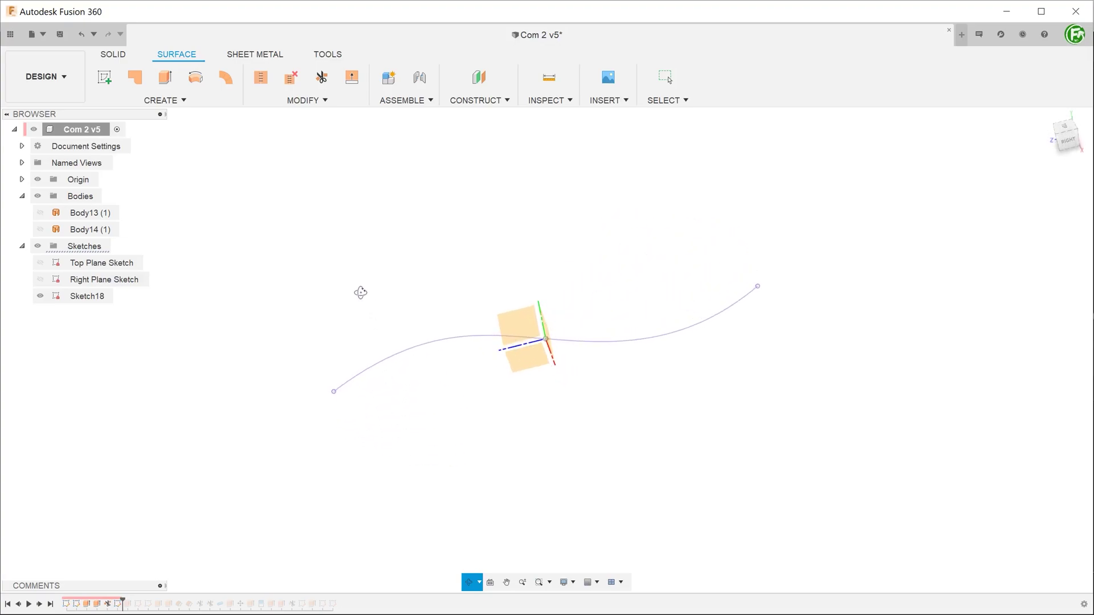
left_click(39, 213)
middle_click_drag(317, 239, 336, 259, "shift")
left_click(40, 213)
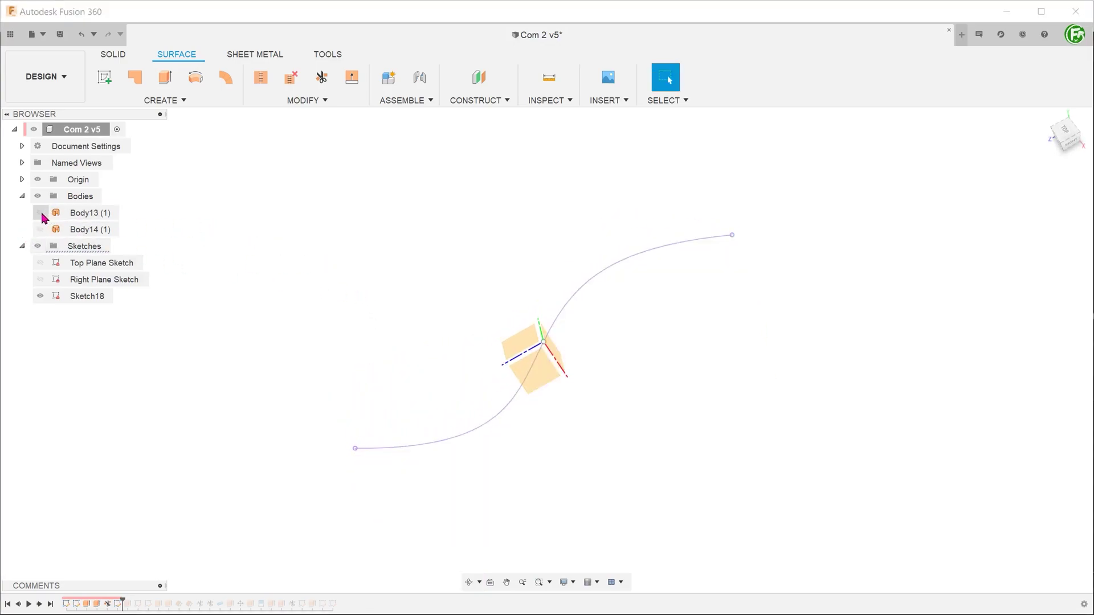
left_click(40, 213)
left_click(1058, 118)
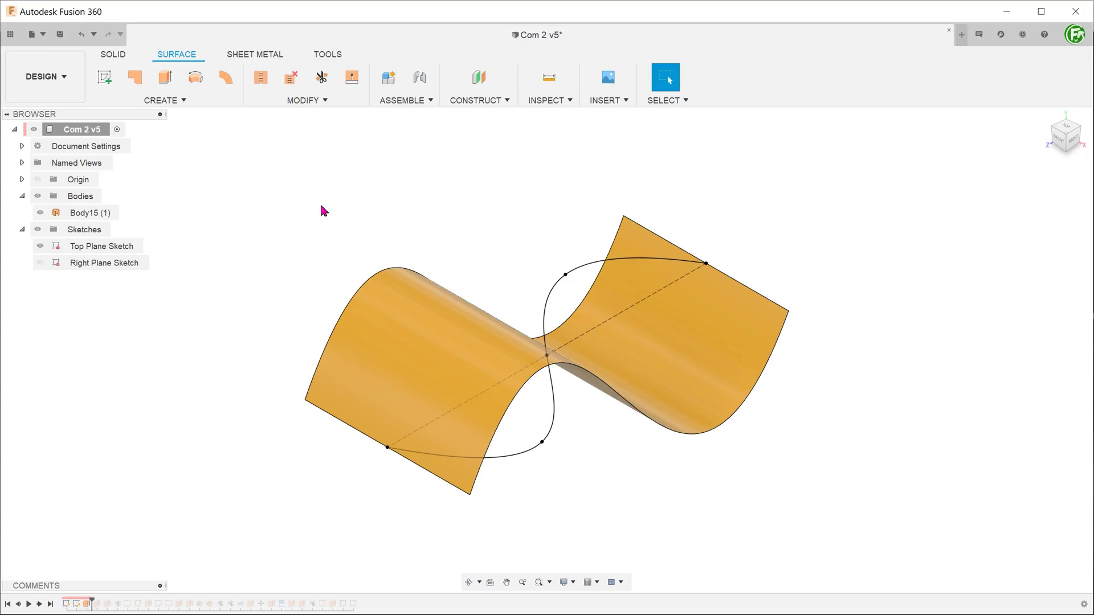
Step: Inspect the saddle surface's middle face from the side, then clear the selection
left_click(415, 318)
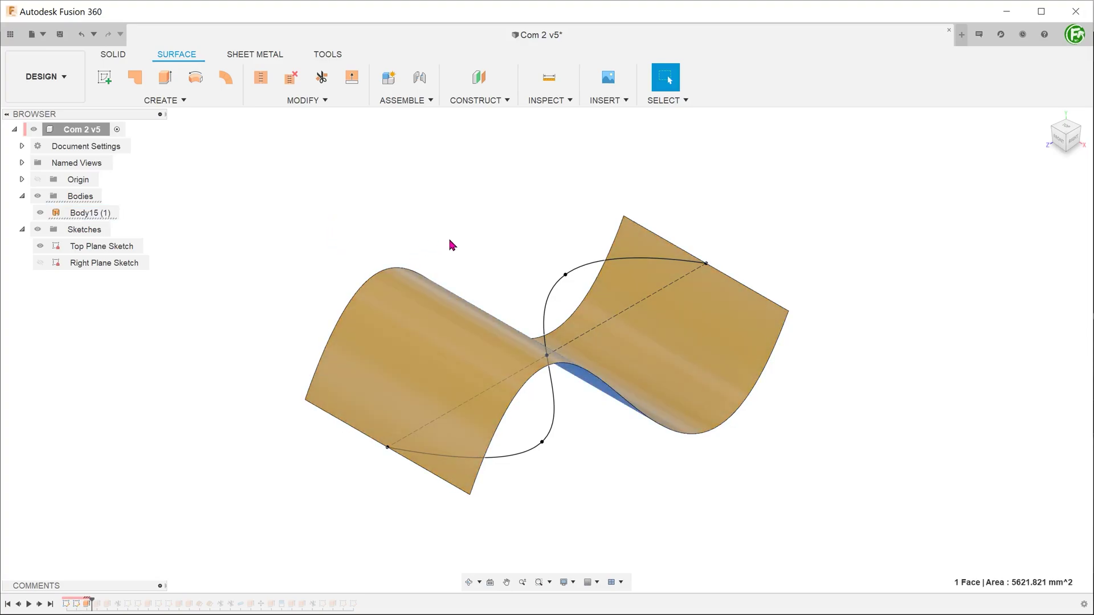
middle_click_drag(452, 241, 442, 218, "shift")
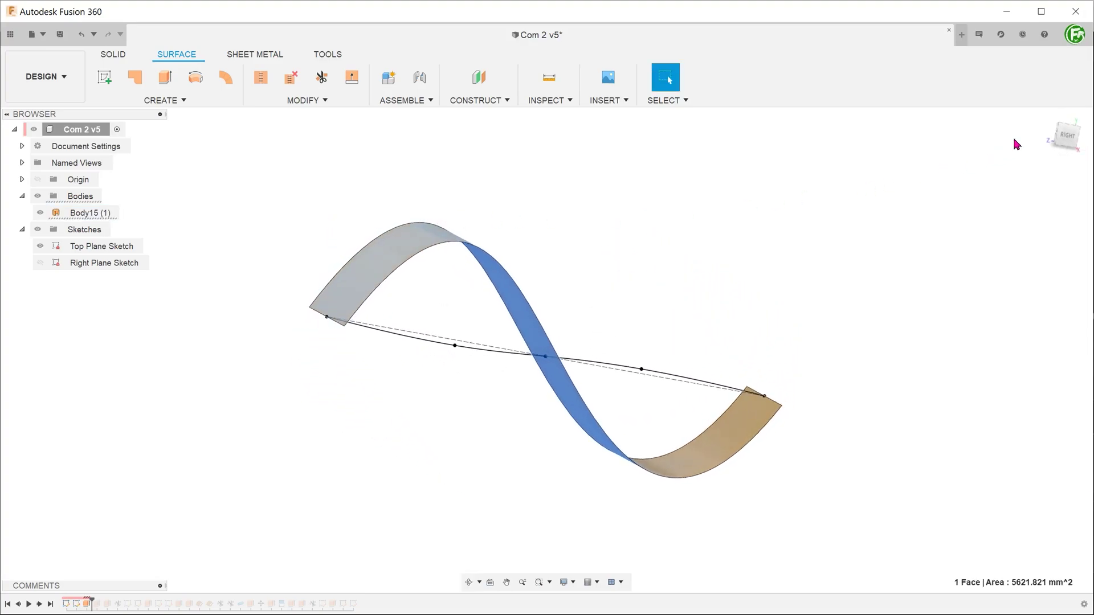
left_click(1060, 121)
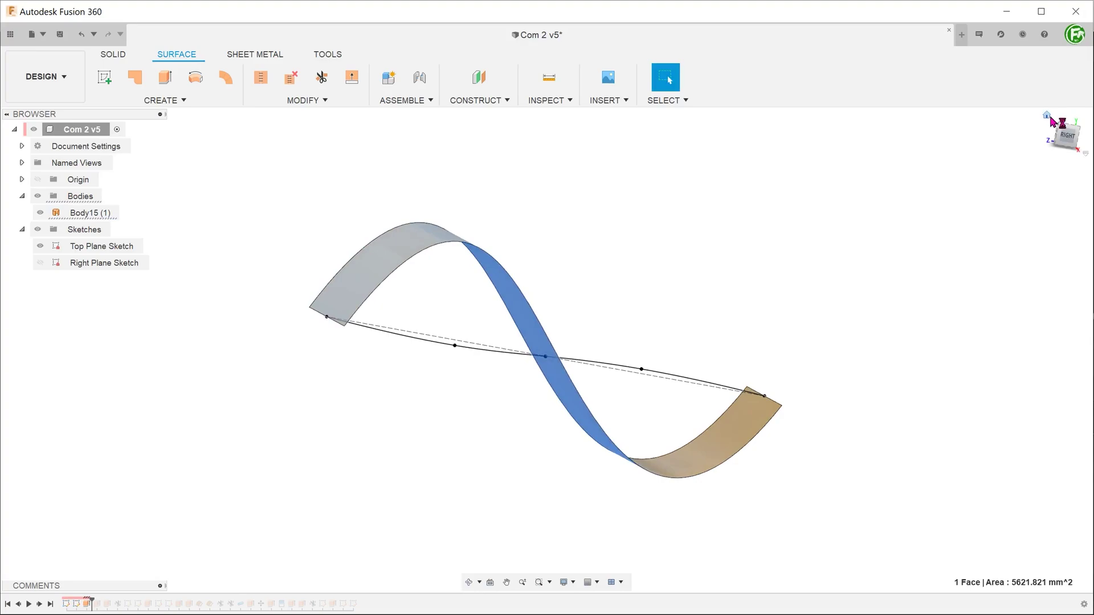
left_click(243, 175)
Step: Split the saddle surface's face using the S-shaped sketch curve as the splitting tool
left_click(302, 100)
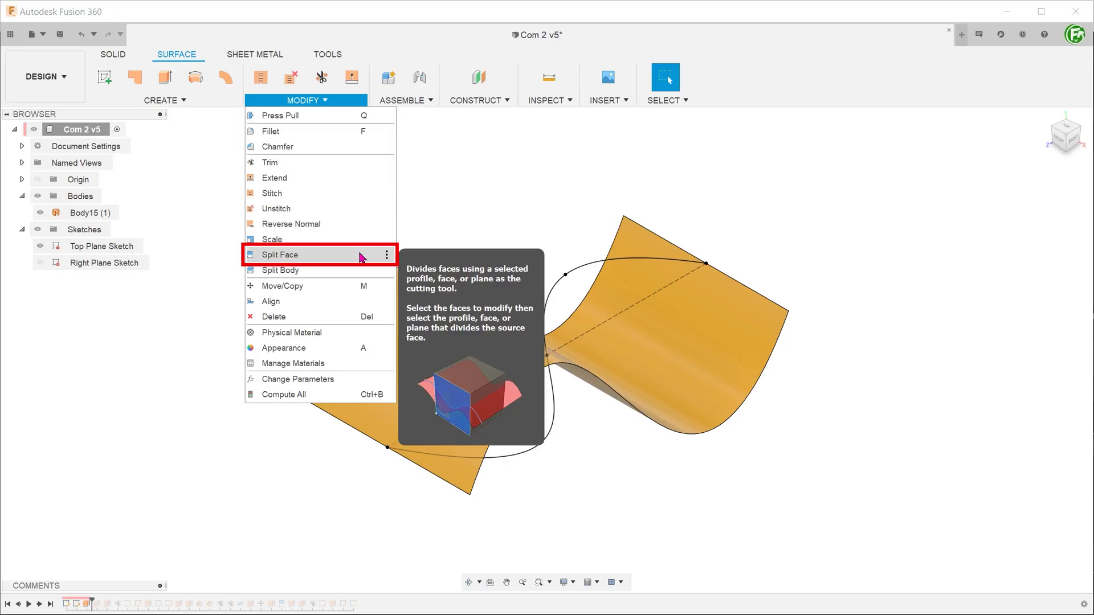
left_click(360, 257)
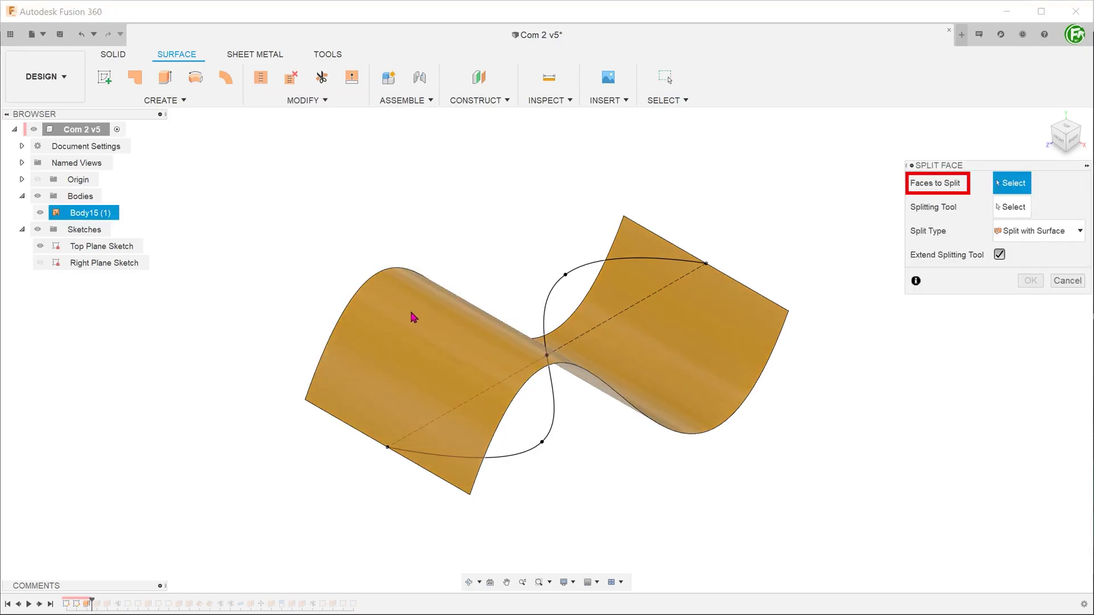
left_click(413, 318)
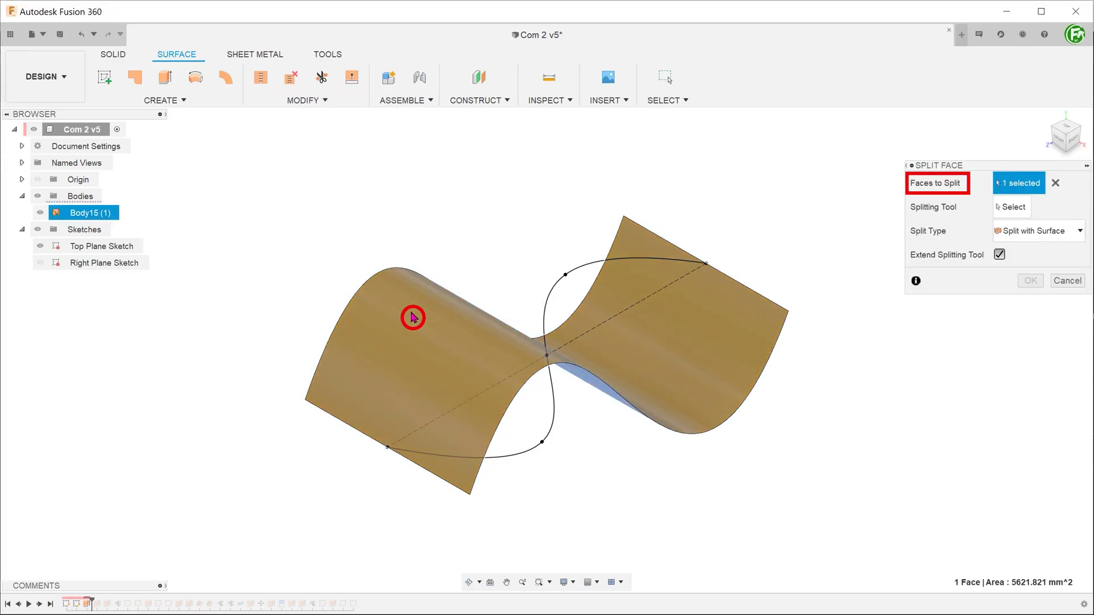
left_click(1013, 208)
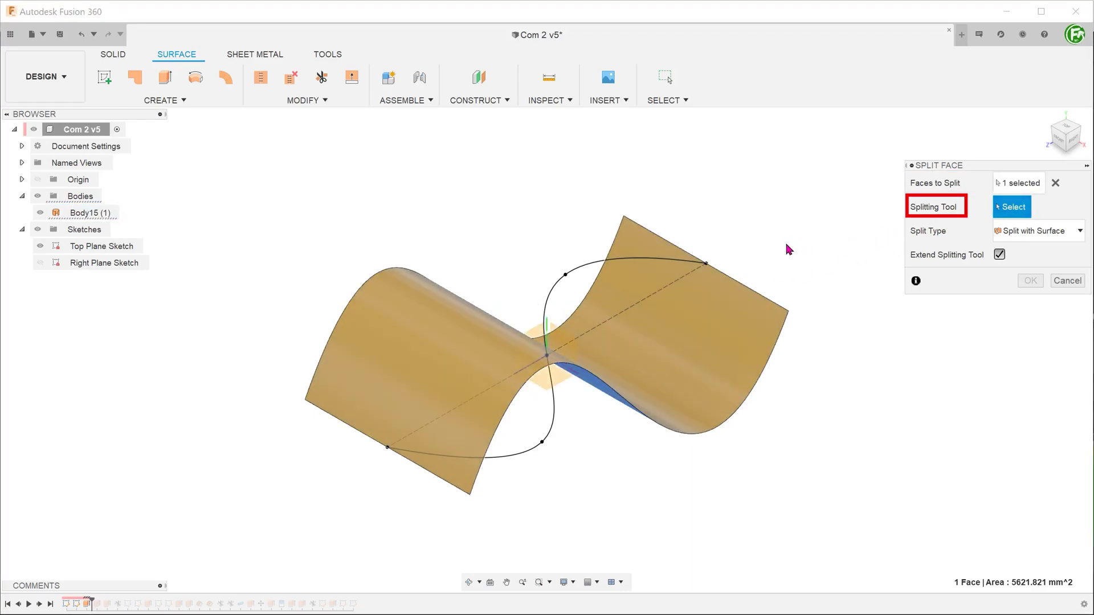
left_click(588, 270)
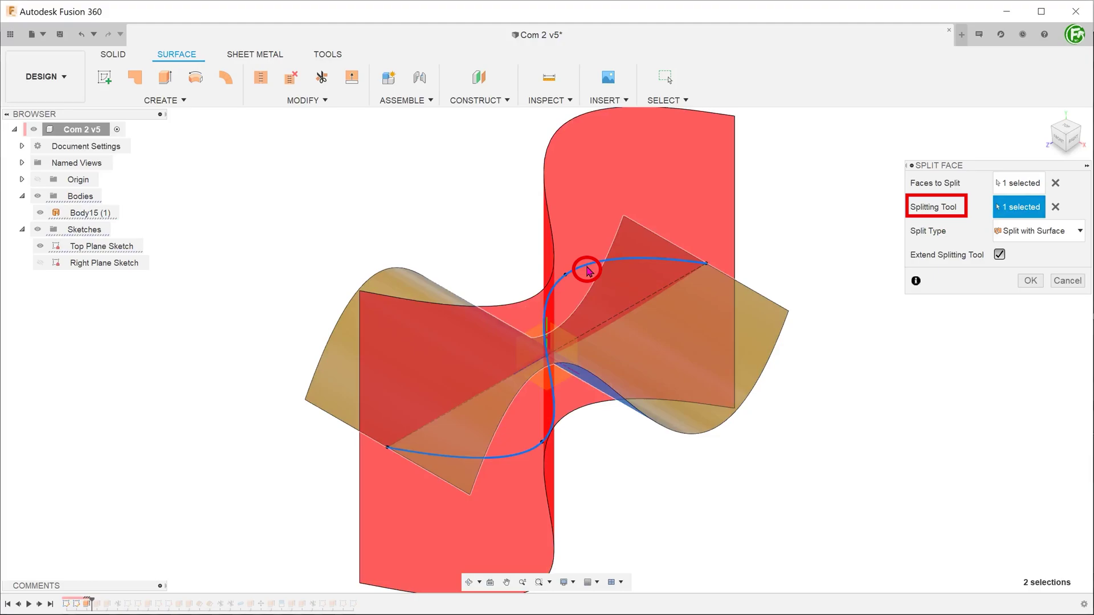
left_click(1030, 280)
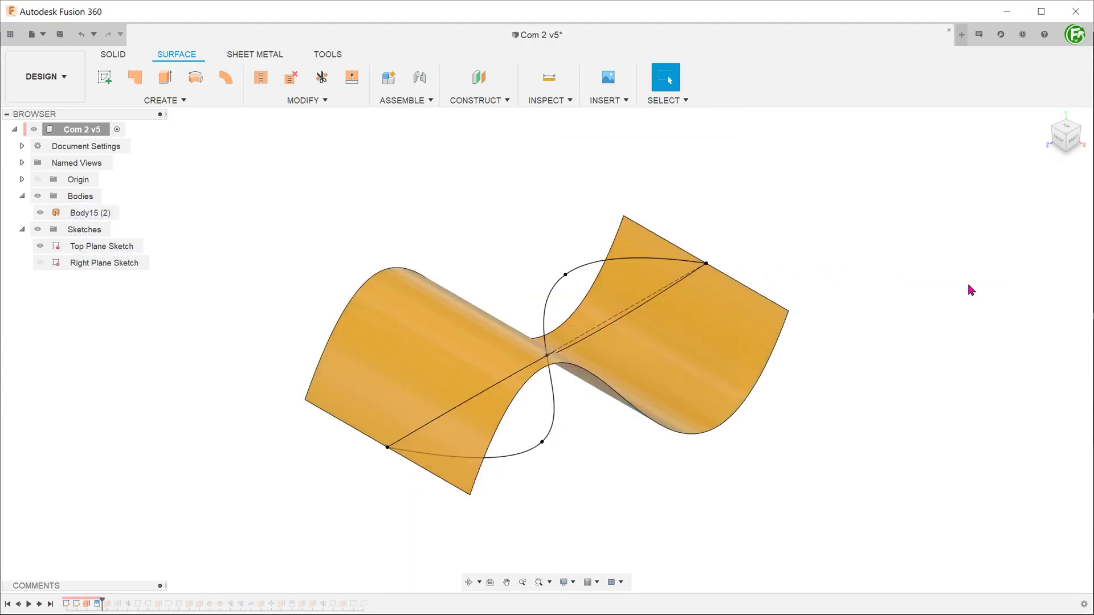
Step: Hide the sketches, select each split face, then select the 145.41 mm curved split edge
middle_click_drag(445, 226, 391, 245, "shift")
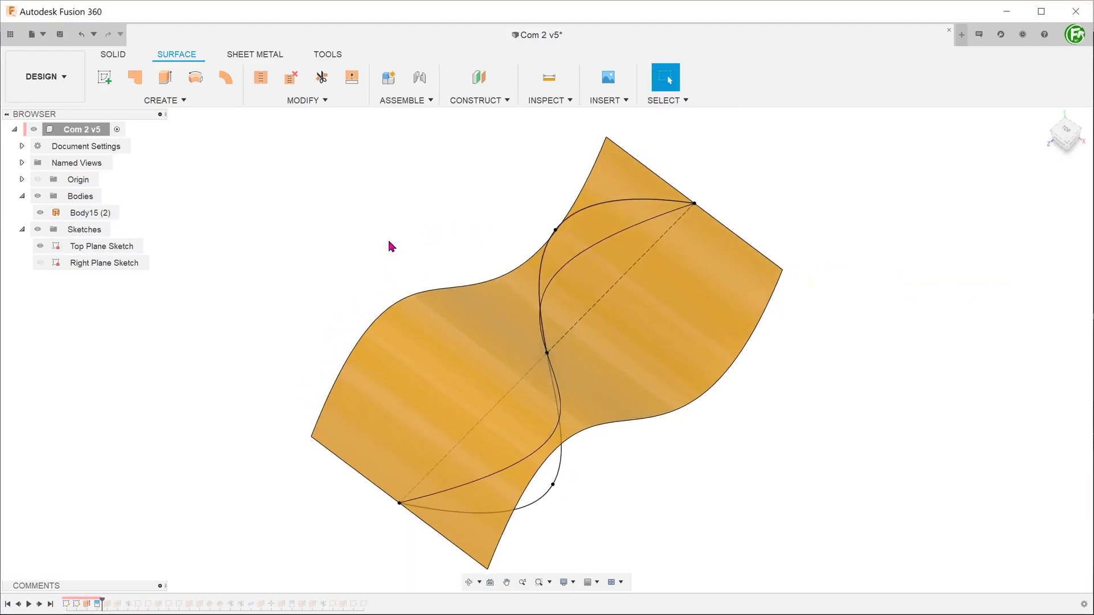
left_click(440, 317)
left_click(661, 326)
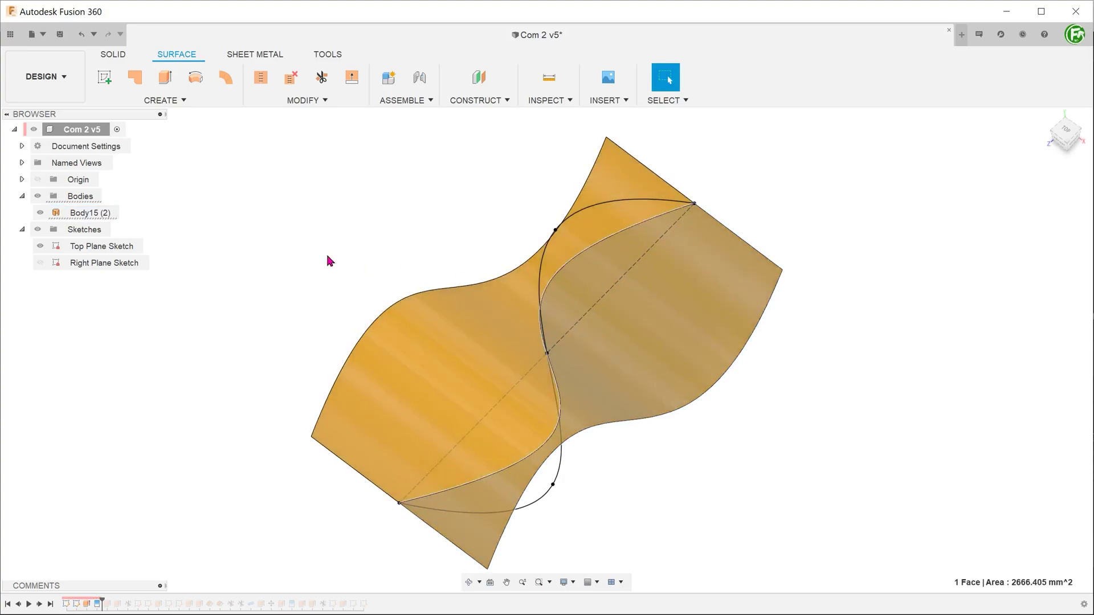
left_click(36, 233)
middle_click_drag(274, 251, 313, 257, "shift")
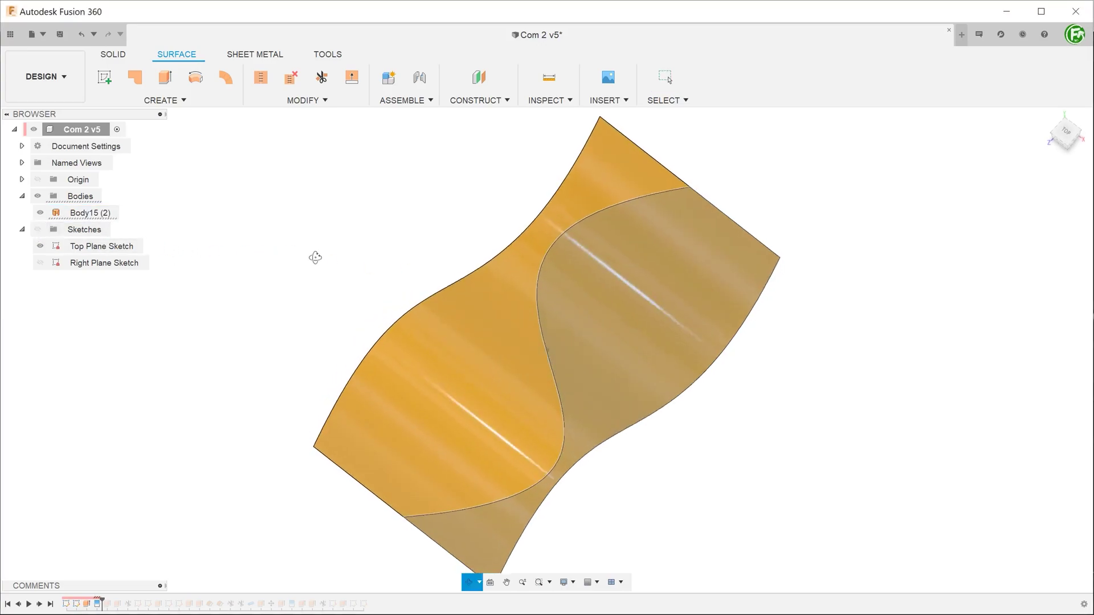
left_click(430, 330)
middle_click_drag(621, 345, 567, 313, "shift")
left_click(576, 316)
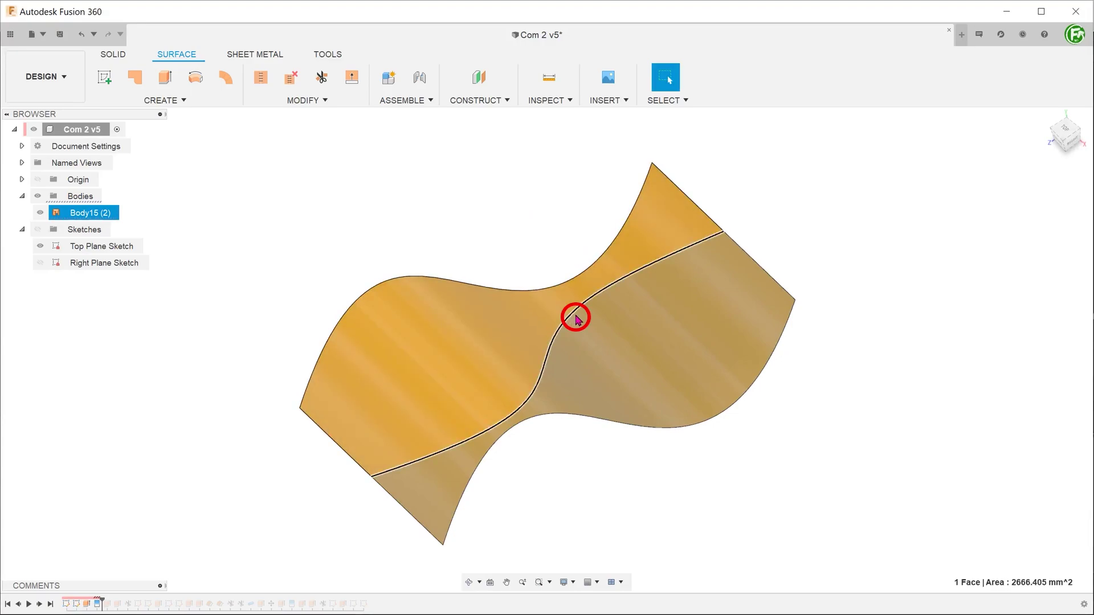
mouse_move(293, 236)
middle_mouse_down("shift")
mouse_move(266, 224)
mouse_move(261, 251)
mouse_move(257, 196)
mouse_move(279, 253)
mouse_move(302, 238)
middle_mouse_up("shift")
Step: Select the 5621.821 mm² surface face and the S-shaped spline, checking them from the side
left_click(1046, 116)
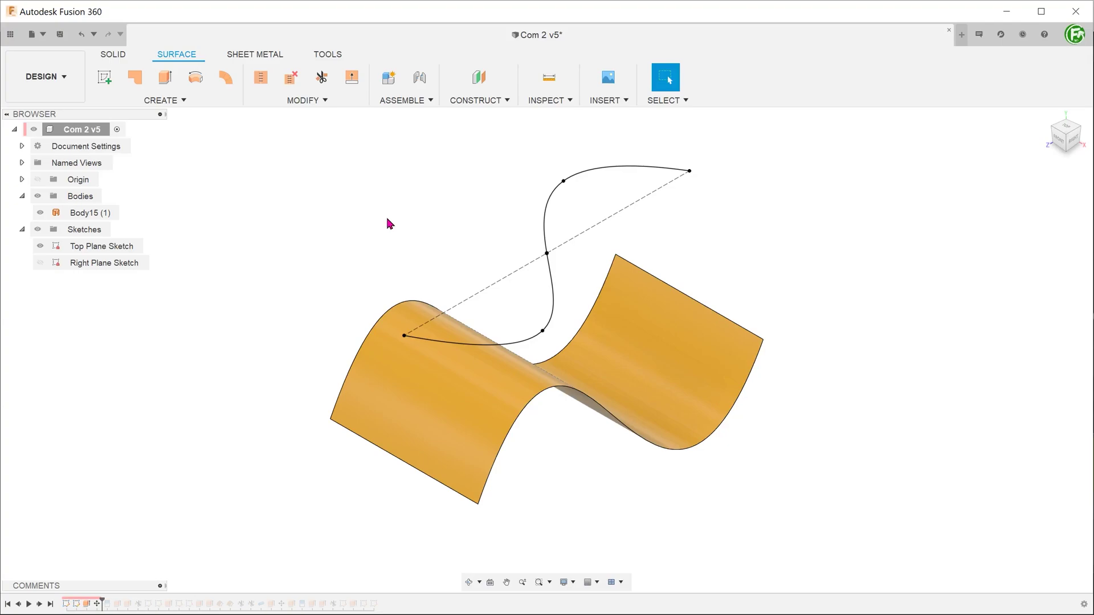
left_click(374, 361)
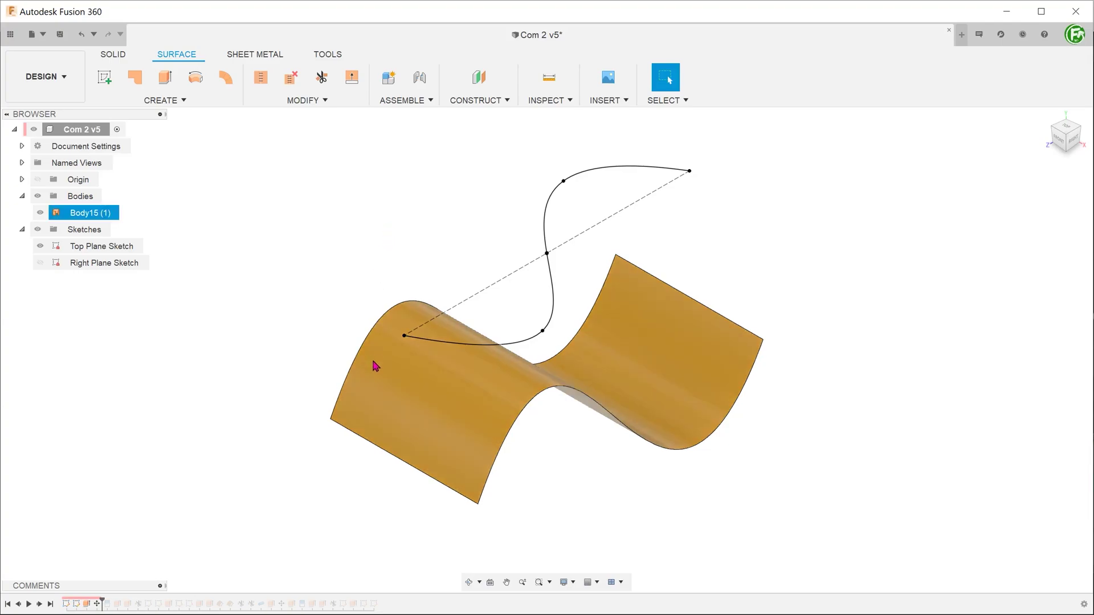
left_click(376, 368)
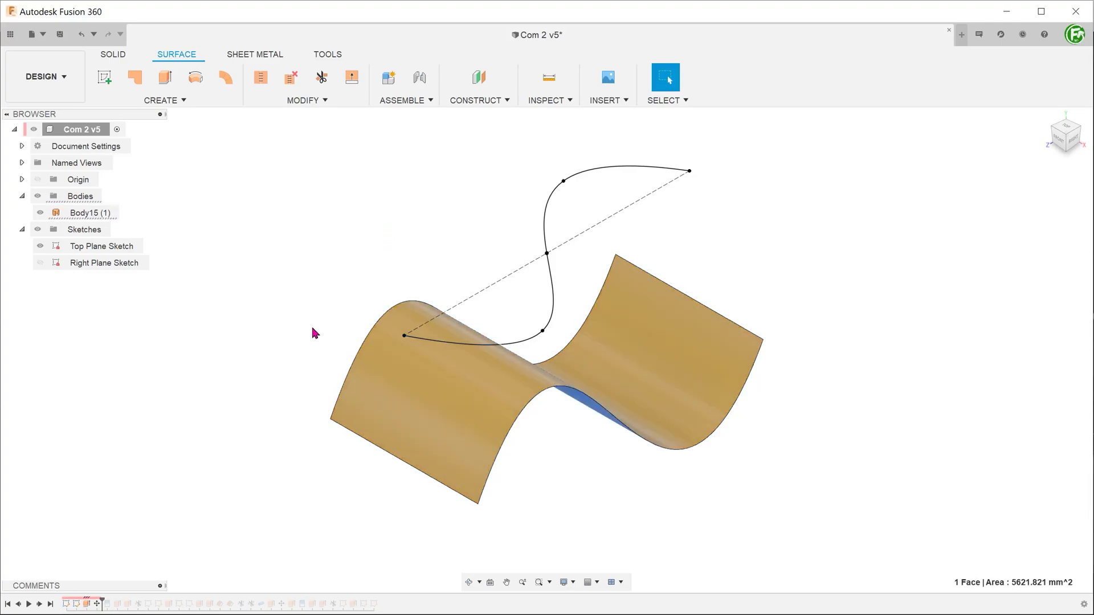
middle_click_drag(313, 331, 286, 305, "shift")
key("Escape")
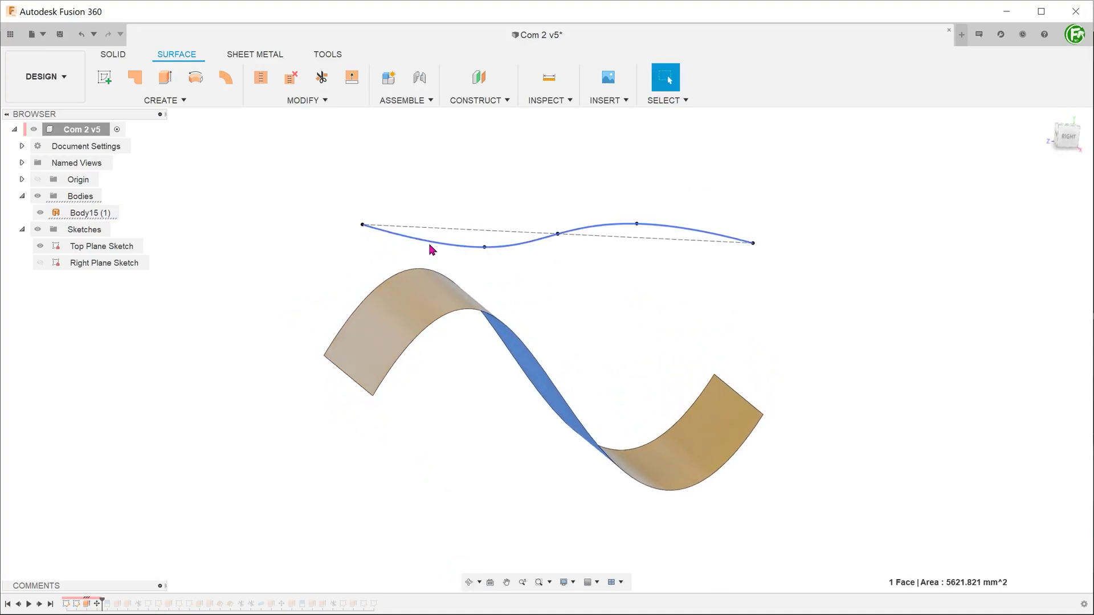
left_click(428, 241)
left_click(1046, 115)
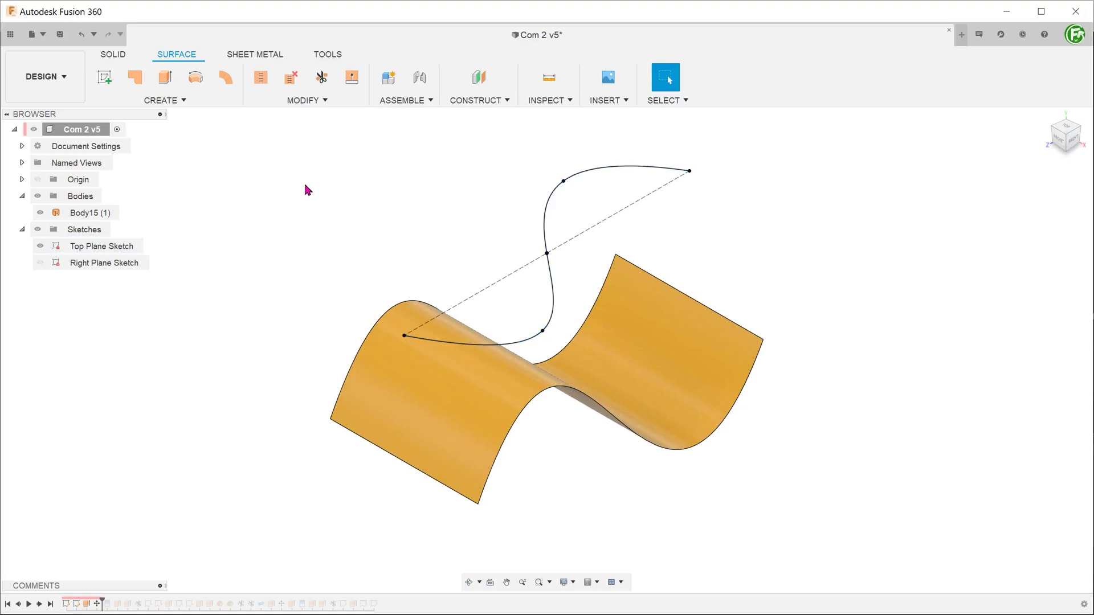
Step: Extrude the S-curve with extent To Object onto the saddle surface, then select the 145.41 mm intersection edge
left_click(202, 103)
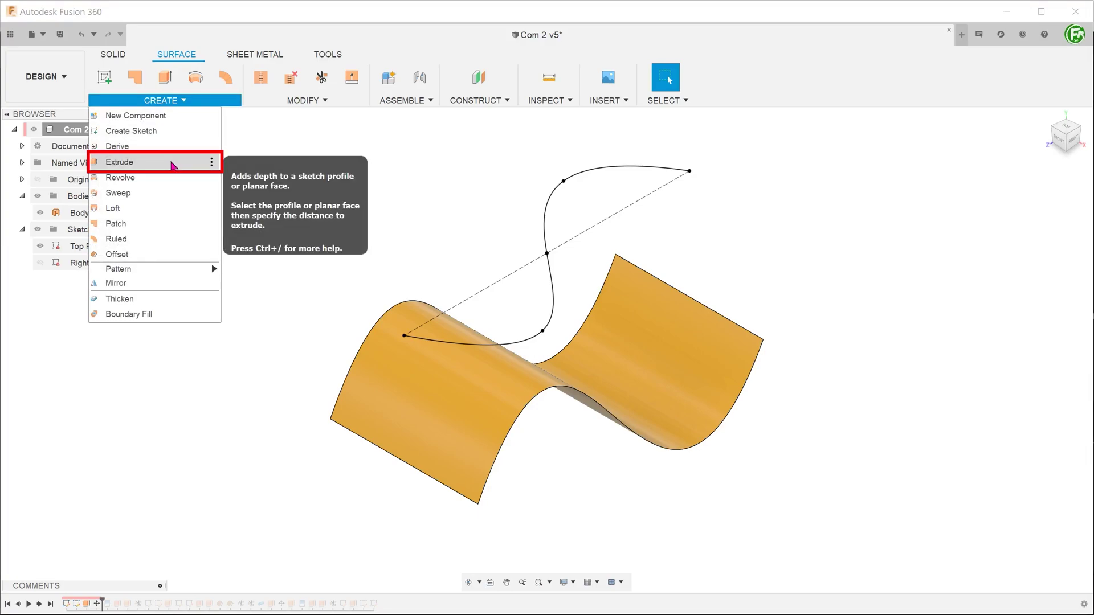
left_click(173, 164)
left_click(543, 222)
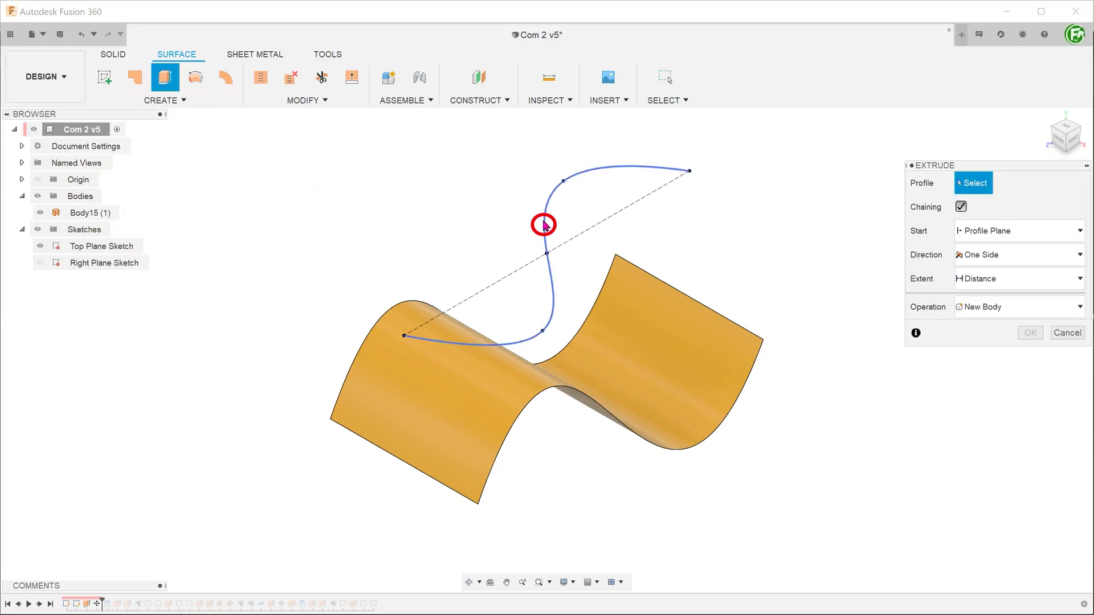
left_click(1026, 279)
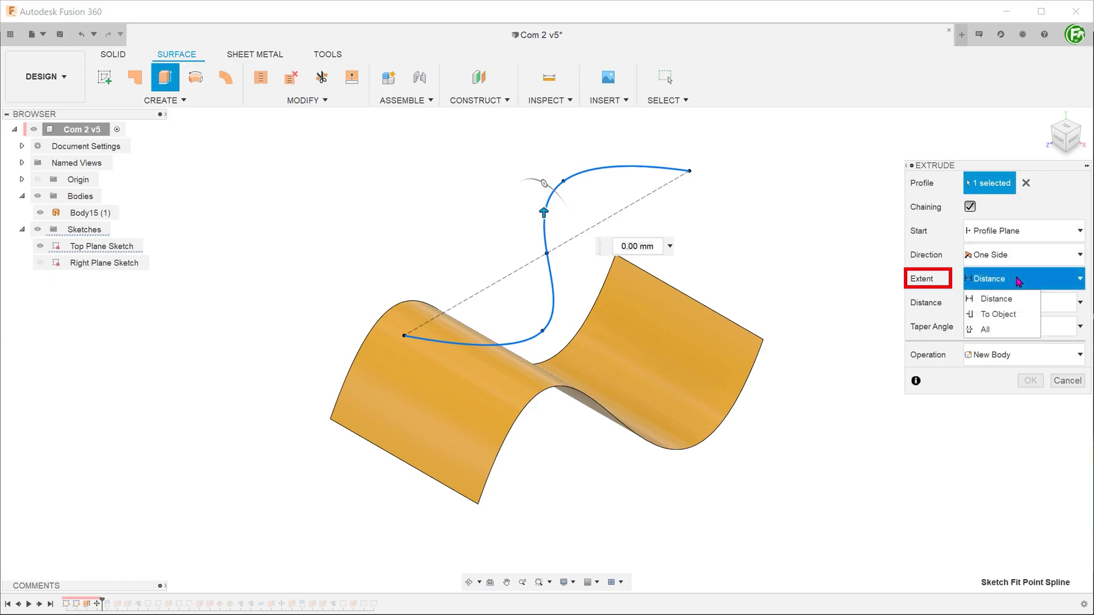
left_click(1019, 319)
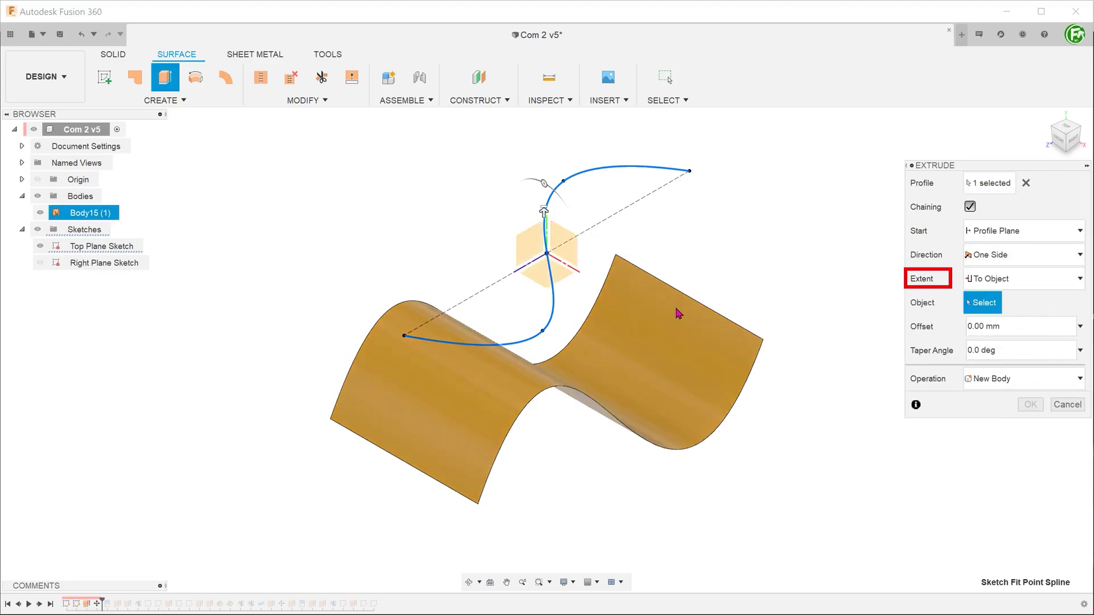
left_click(641, 349)
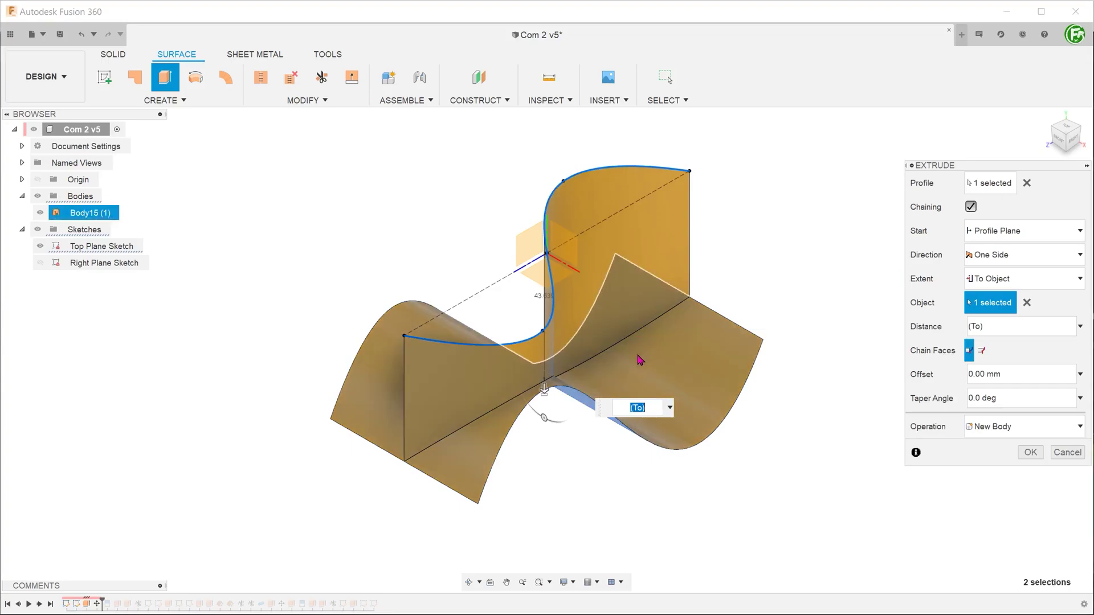
middle_click_drag(641, 348, 482, 441, "shift")
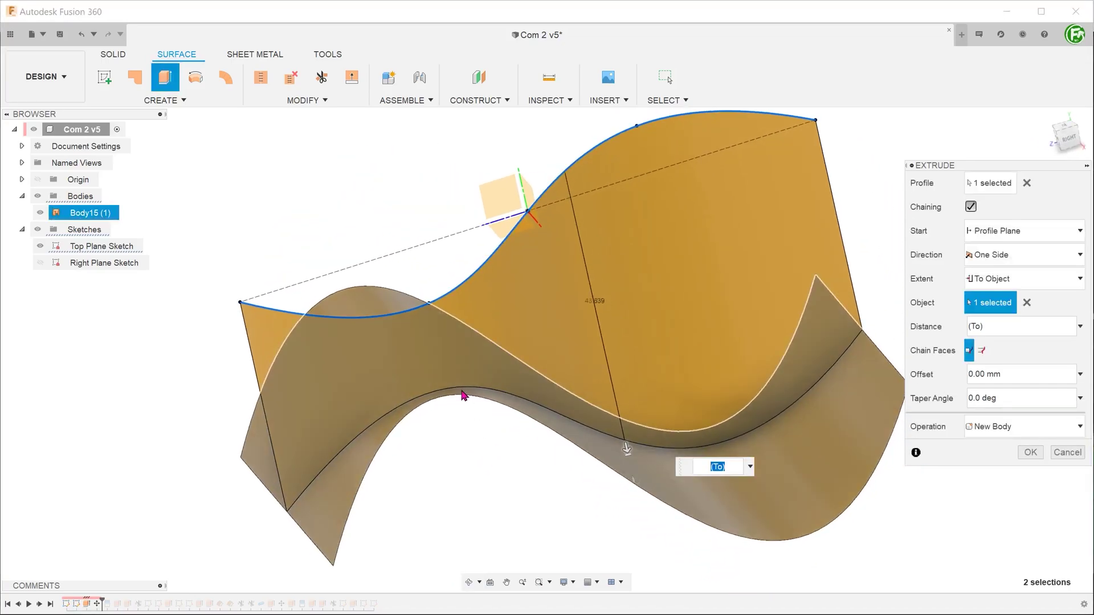
left_click(1030, 451)
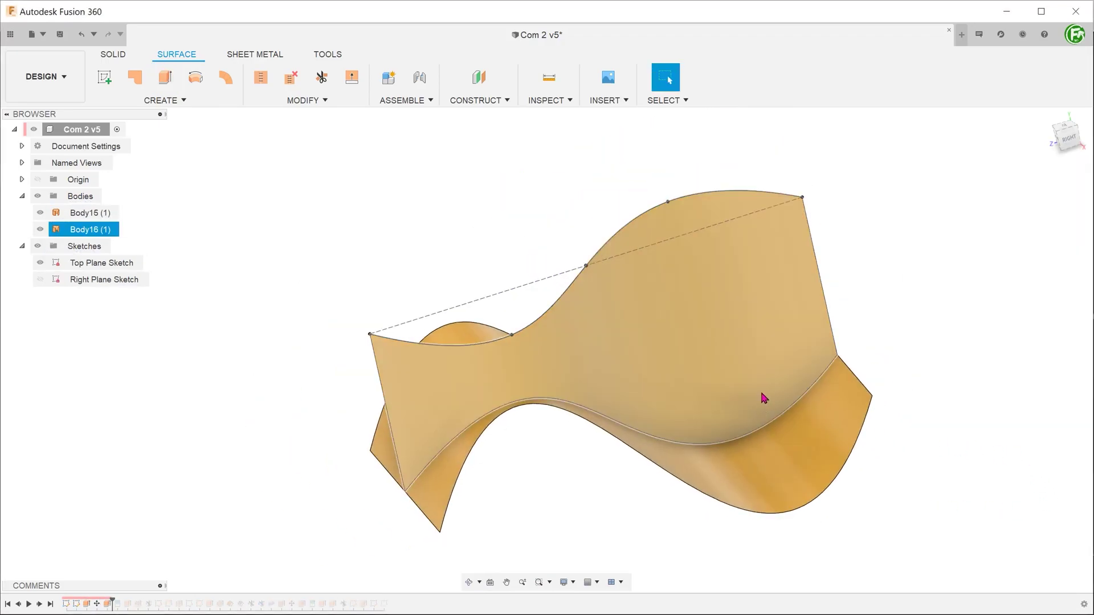
left_click(627, 407)
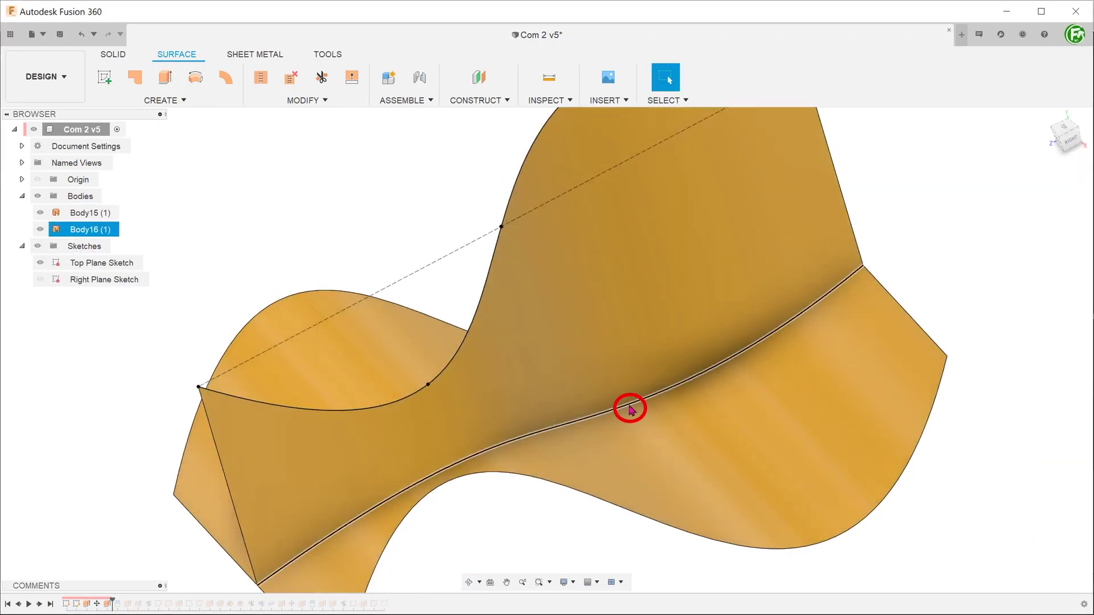
left_click(629, 408)
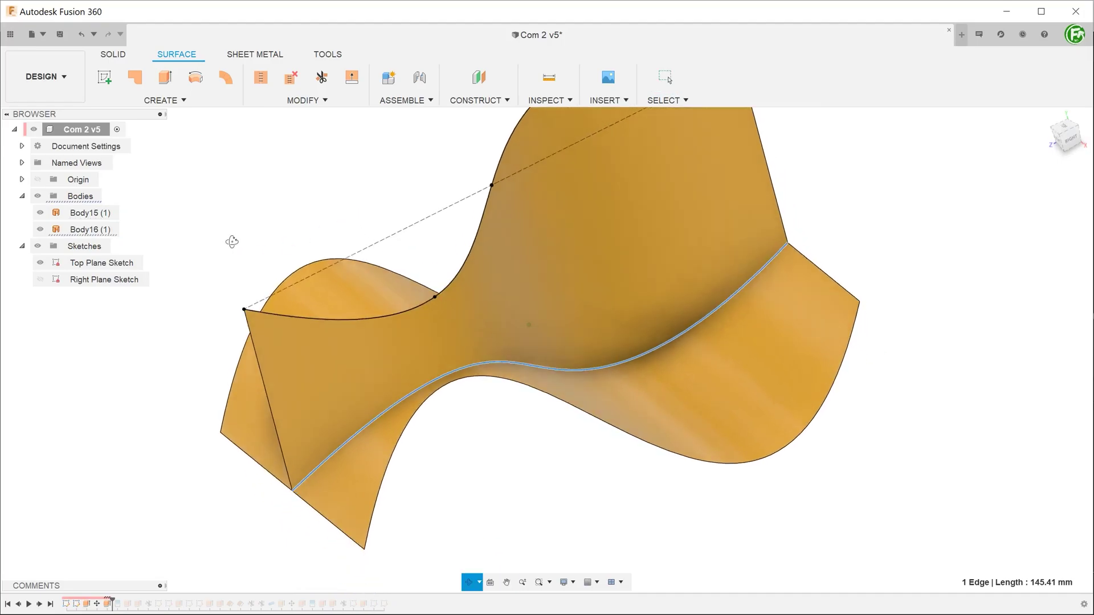